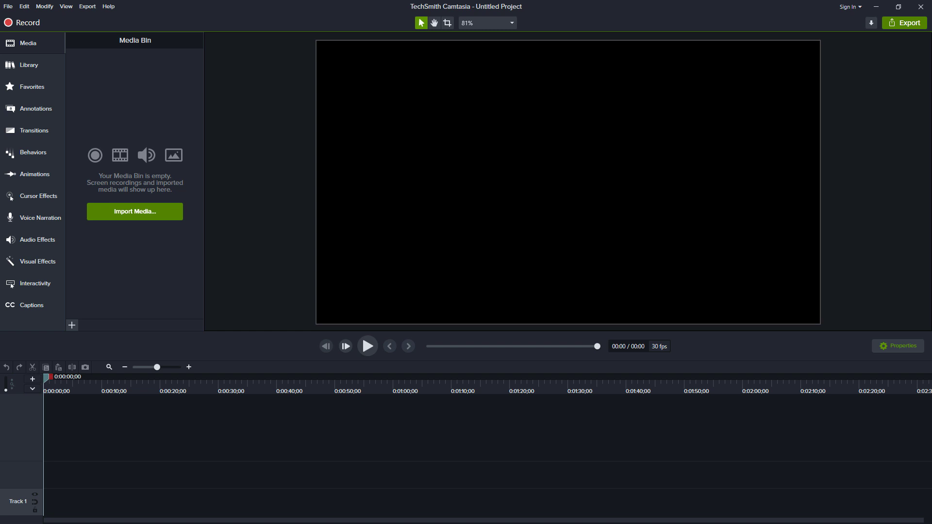
Place one 1 Second Placeholder from the Pluralsight library at the start of Track 1 and another on Track 2 at about 0:01:07
click(35, 70)
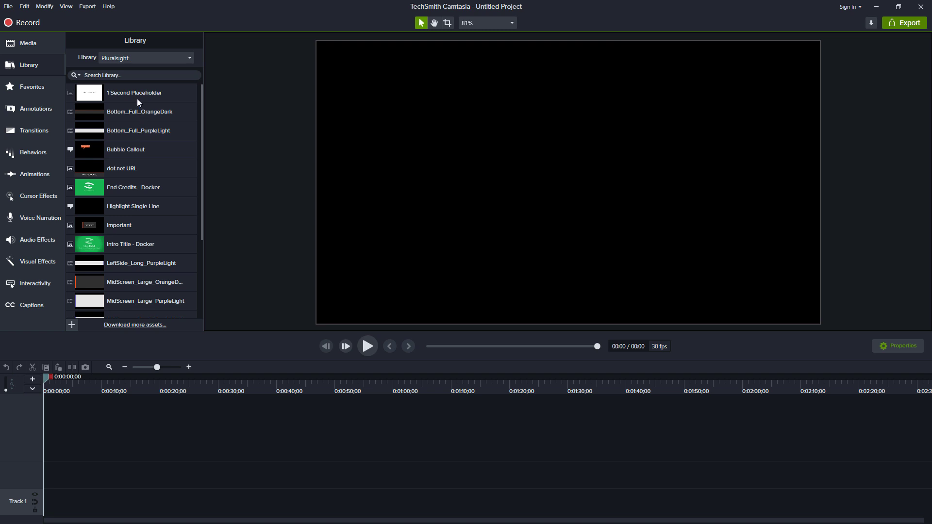
drag(120, 94, 42, 512)
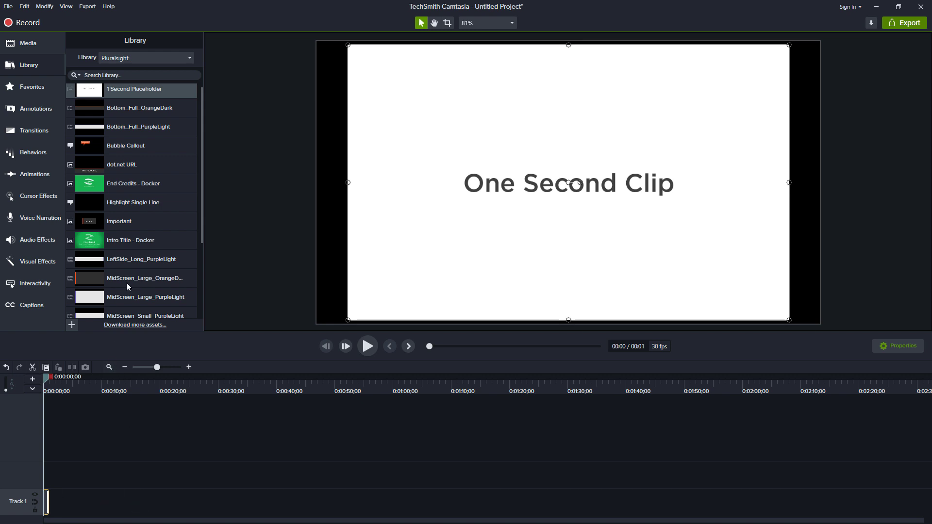
drag(167, 89, 442, 475)
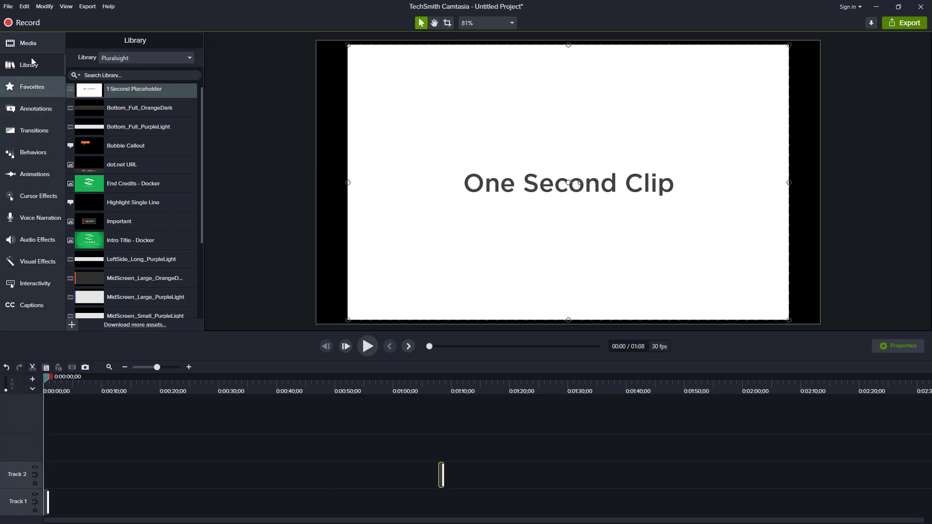
Import Clip 1.wav from the course's M2 > Audio folder into the project media
click(36, 43)
right_click(147, 191)
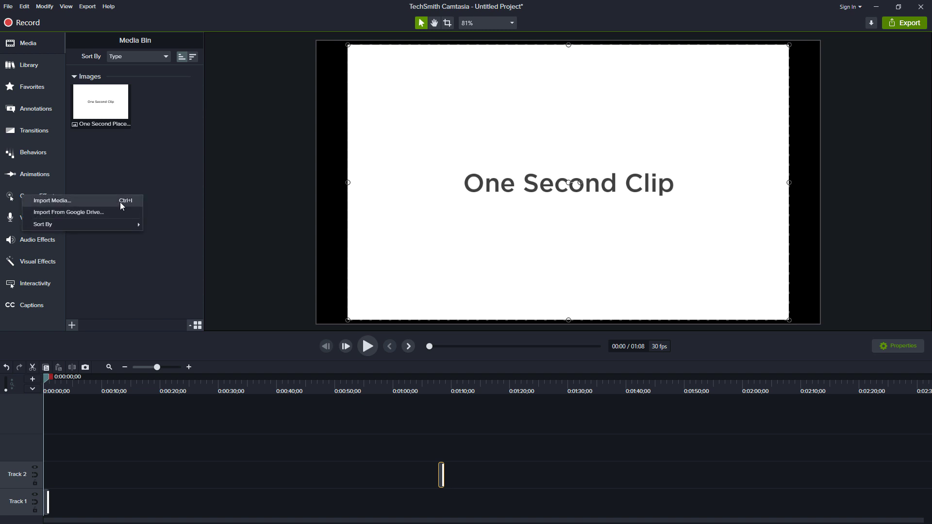
click(121, 201)
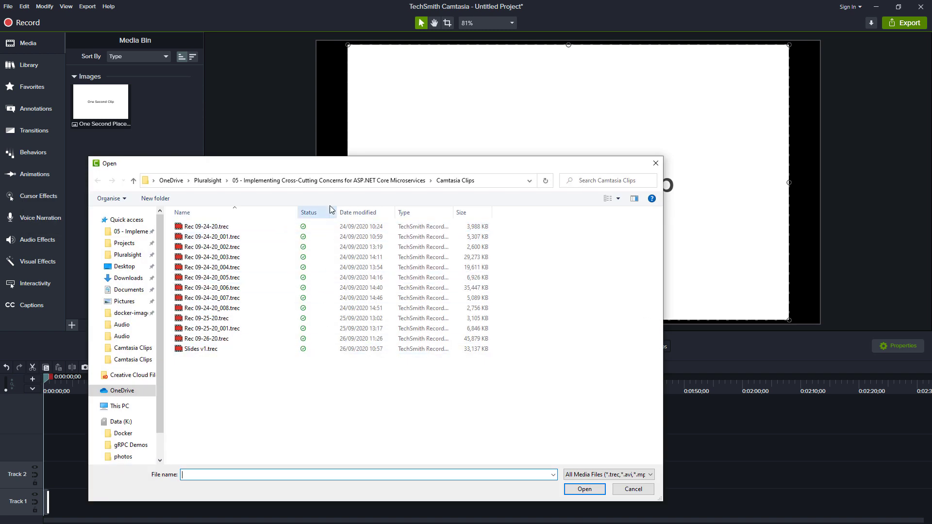
click(308, 185)
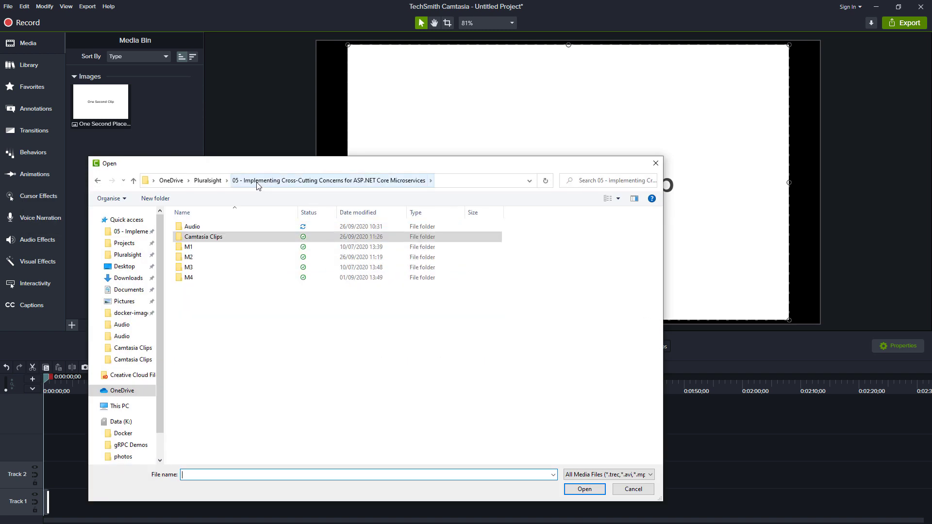
double_click(199, 251)
double_click(196, 227)
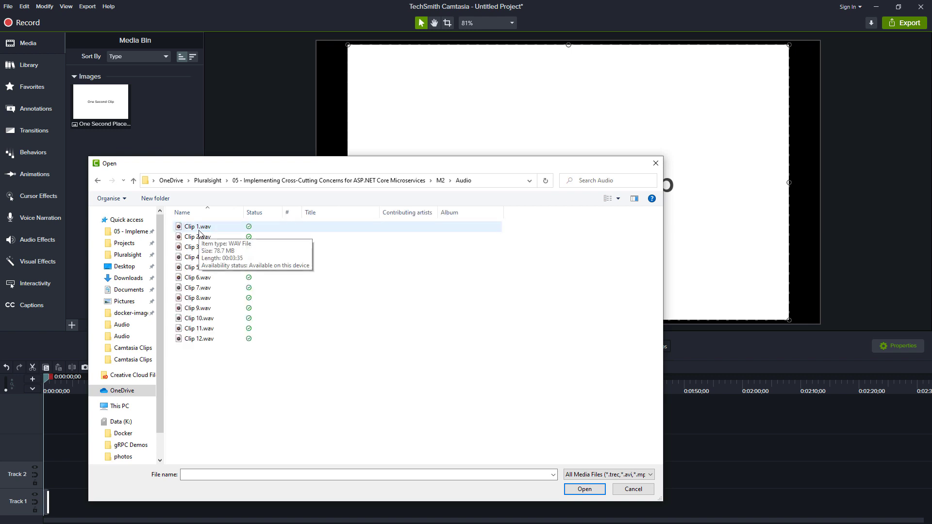
click(197, 227)
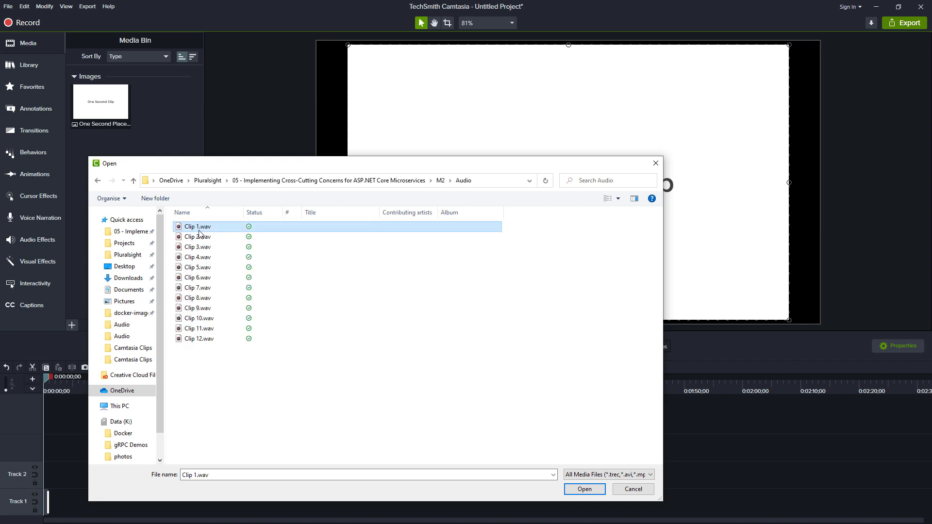
click(585, 489)
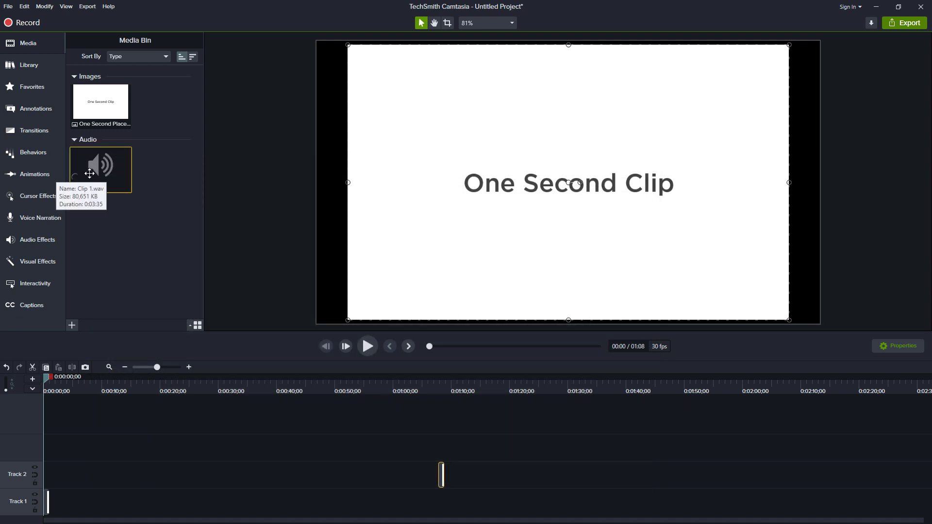
Place the Clip 1 audio on Track 1 directly after the opening placeholder
drag(91, 171, 59, 502)
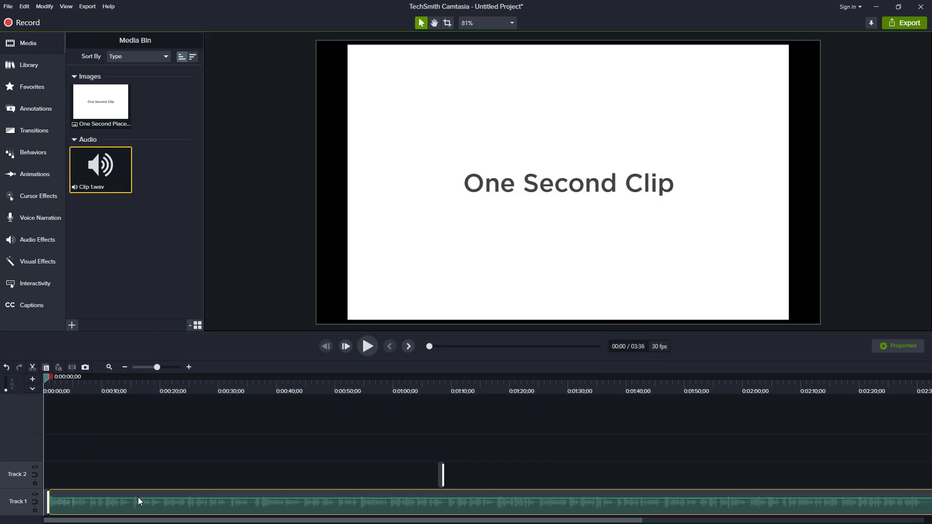
scroll(155, 480, down, 2)
scroll(150, 477, up, 5)
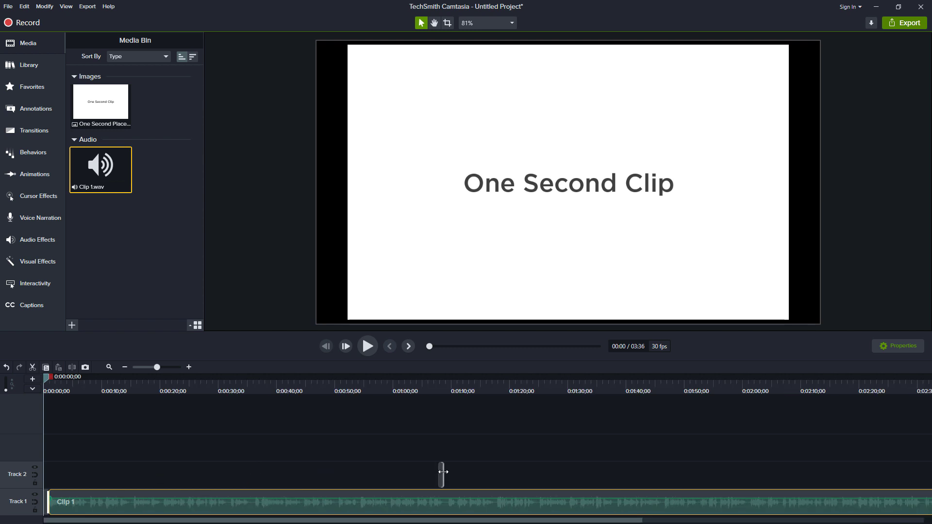
Move the Track 2 placeholder to the end of the Clip 1 audio on Track 1
scroll(443, 475, up, 2)
drag(814, 476, 914, 413)
drag(911, 447, 615, 502)
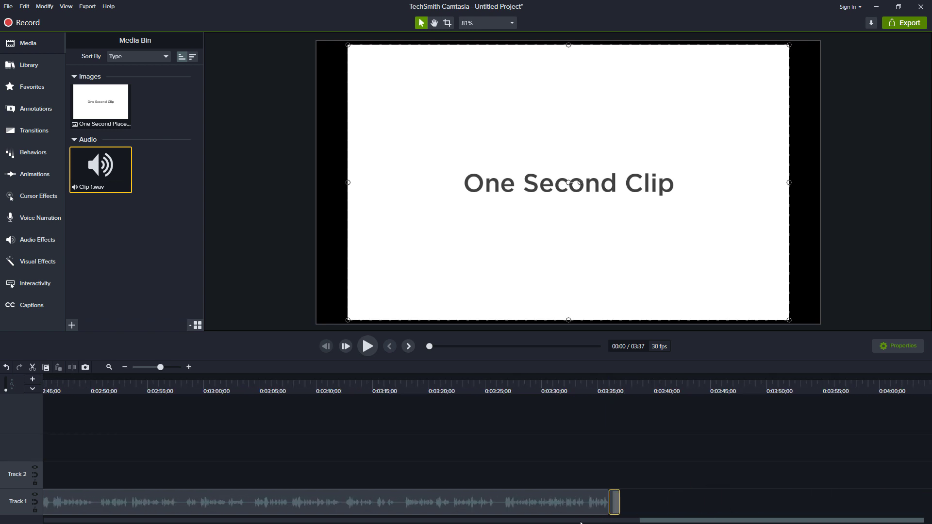
scroll(634, 477, up, 10)
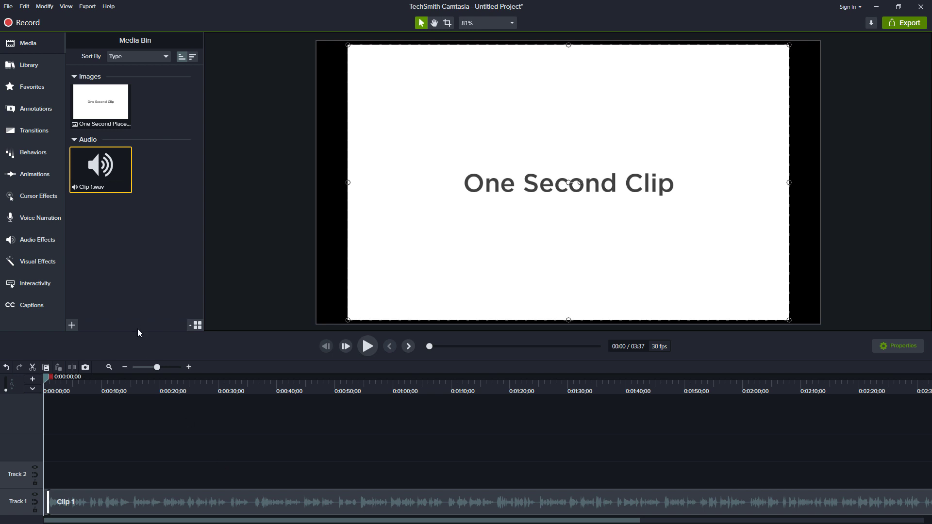
Import the Slides v1.trec recording from the course's Camtasia Clips folder
right_click(101, 245)
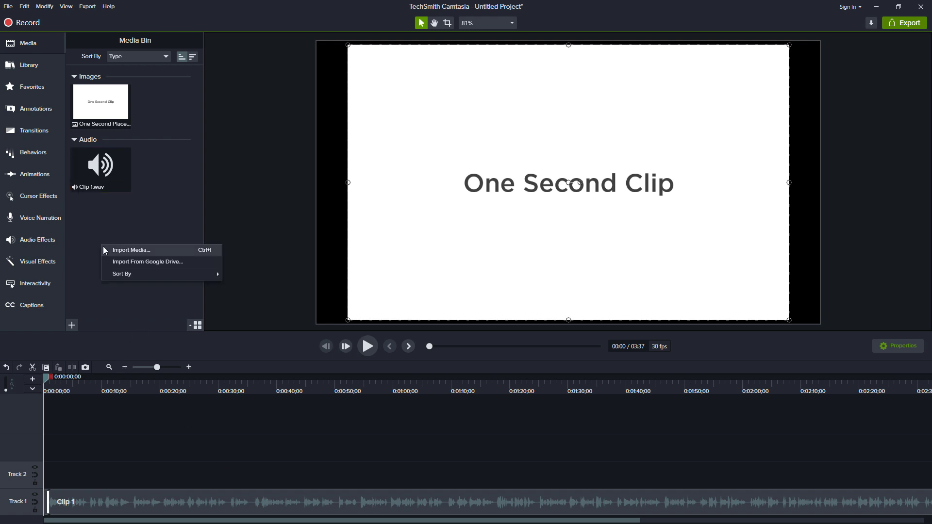
click(110, 250)
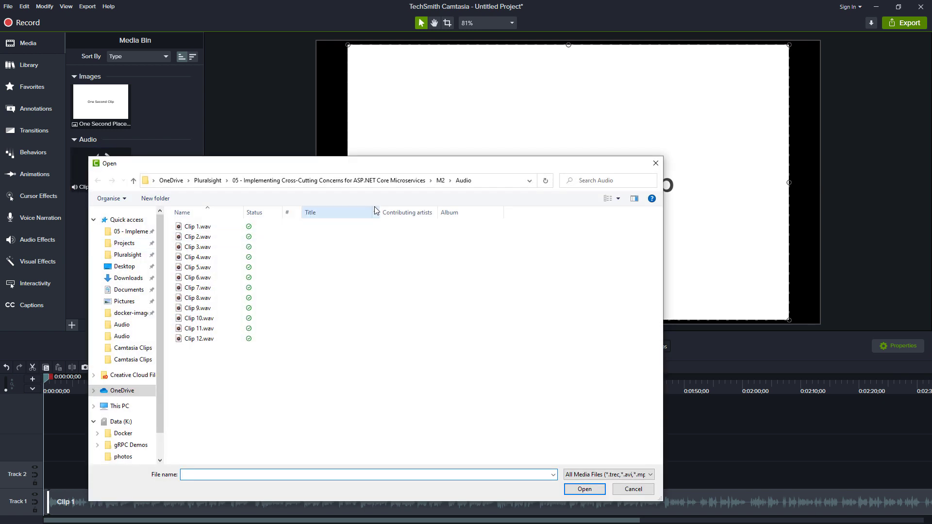
click(370, 181)
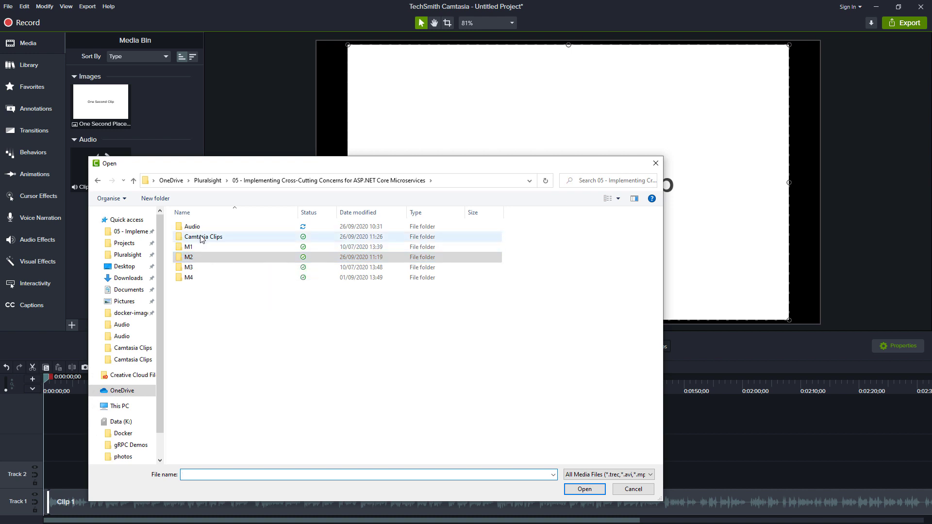
double_click(201, 237)
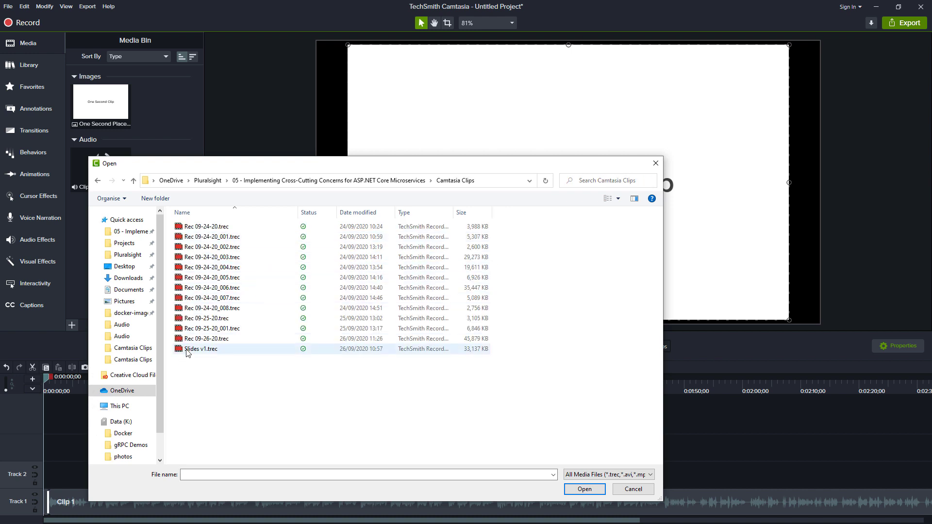
click(187, 351)
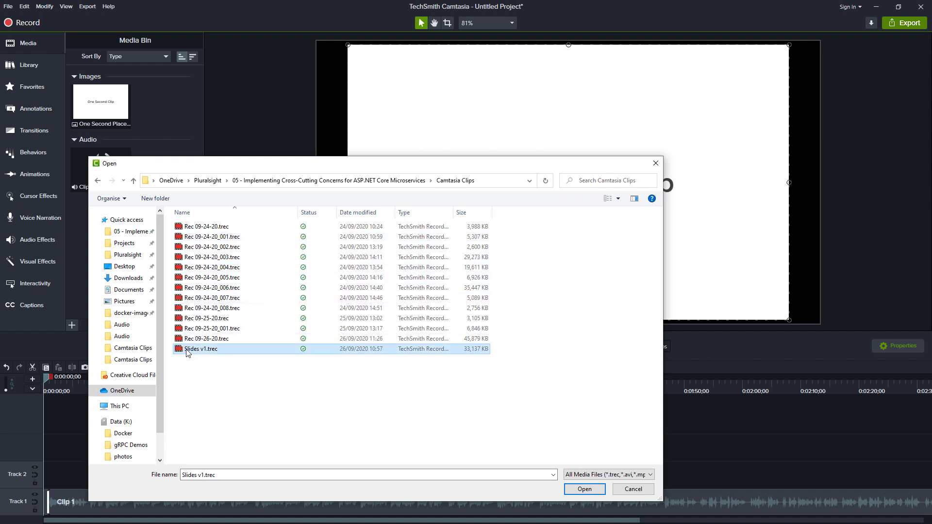
click(580, 489)
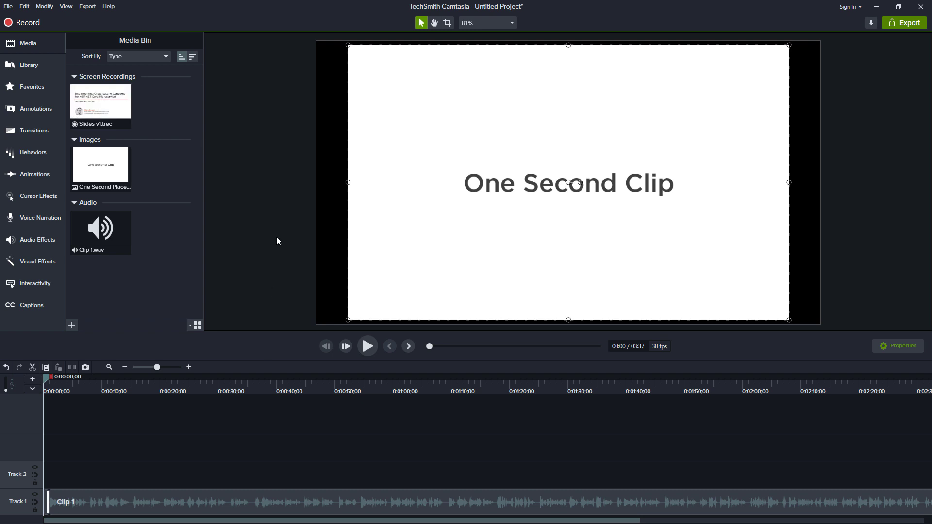
Add the Slides v1 recording to Track 2 at about 6 seconds, and separate and delete its audio
click(124, 112)
drag(111, 103, 78, 481)
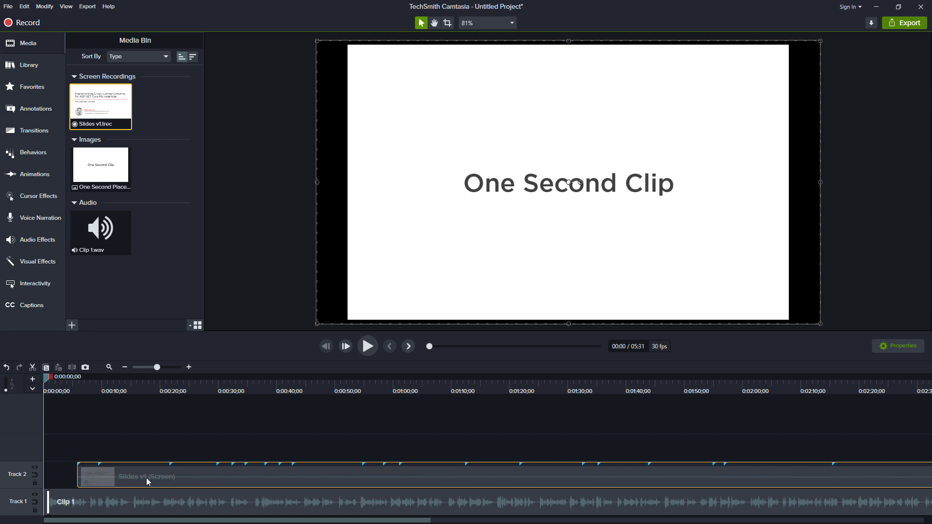
right_click(187, 477)
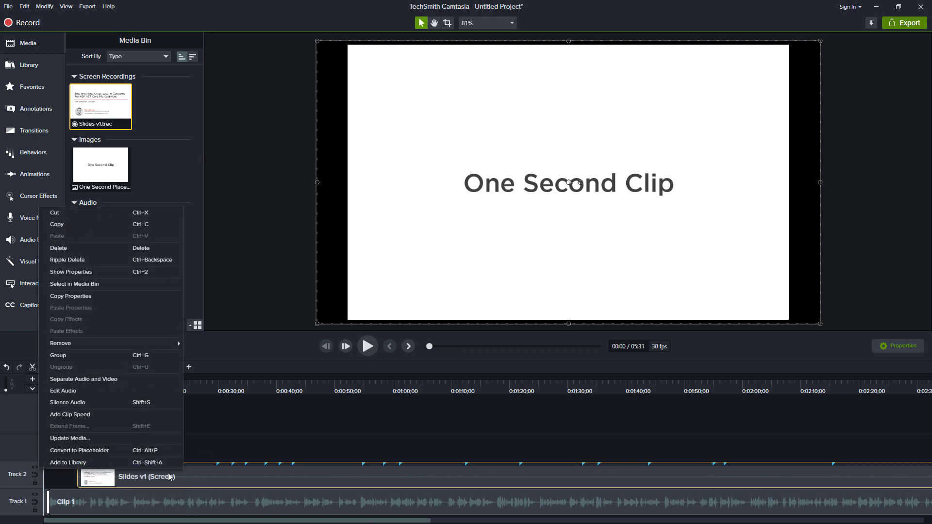
click(101, 379)
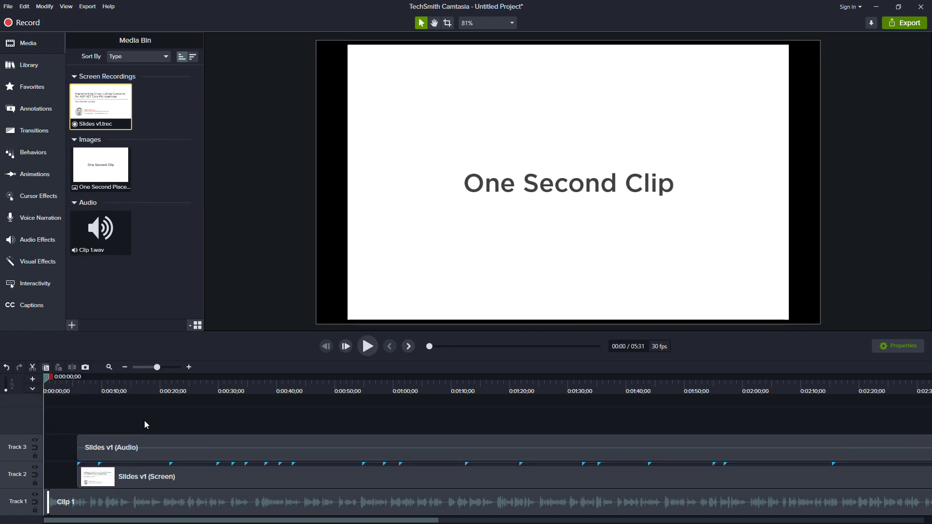
key(Delete)
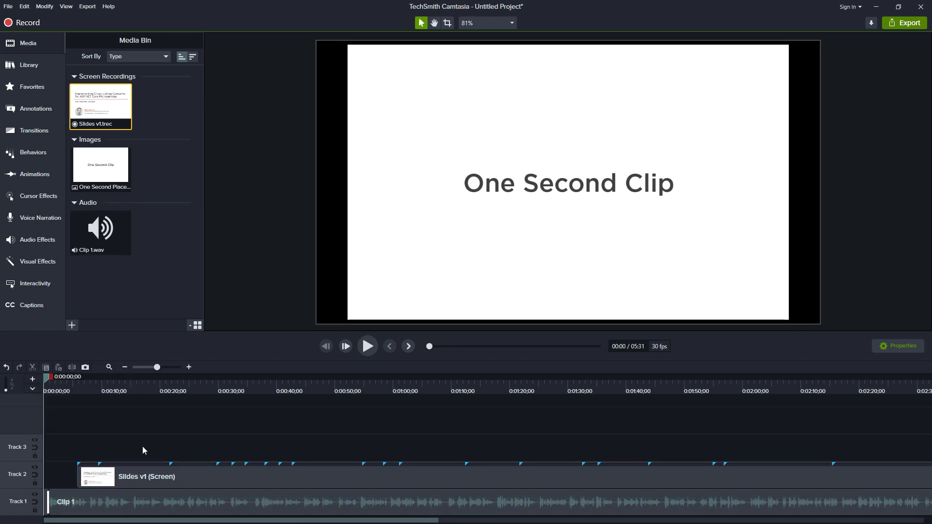
Split the slides recording at 0:00:58;05, on the Let's Get Started slide, and delete everything after the cut
click(100, 393)
drag(101, 393, 382, 413)
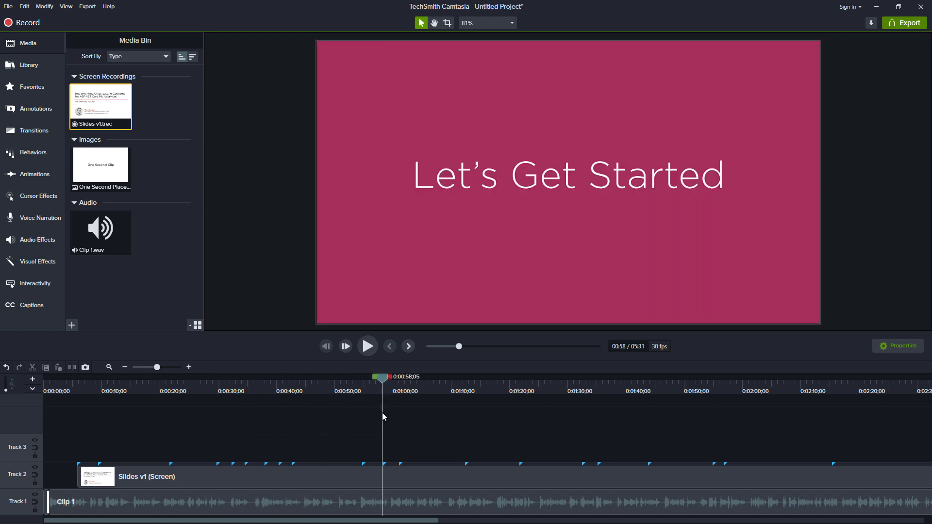
click(421, 473)
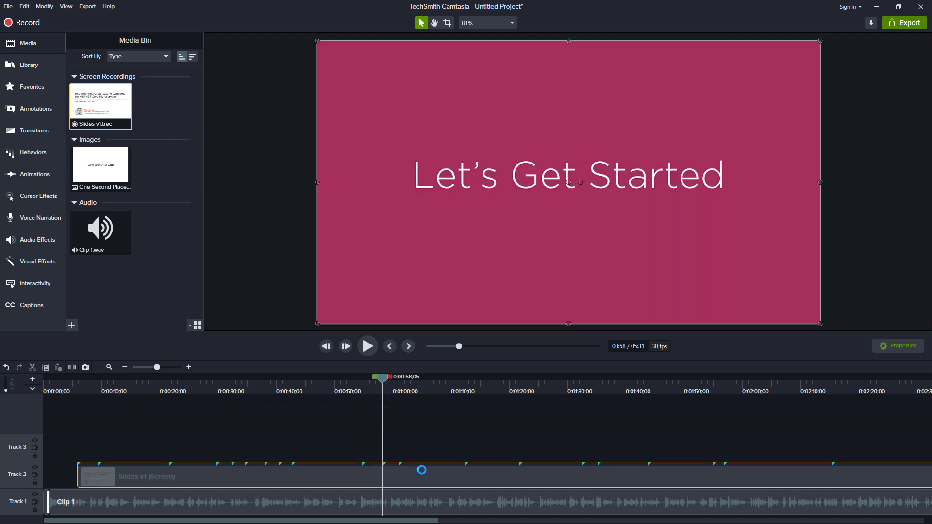
key(s)
key(Delete)
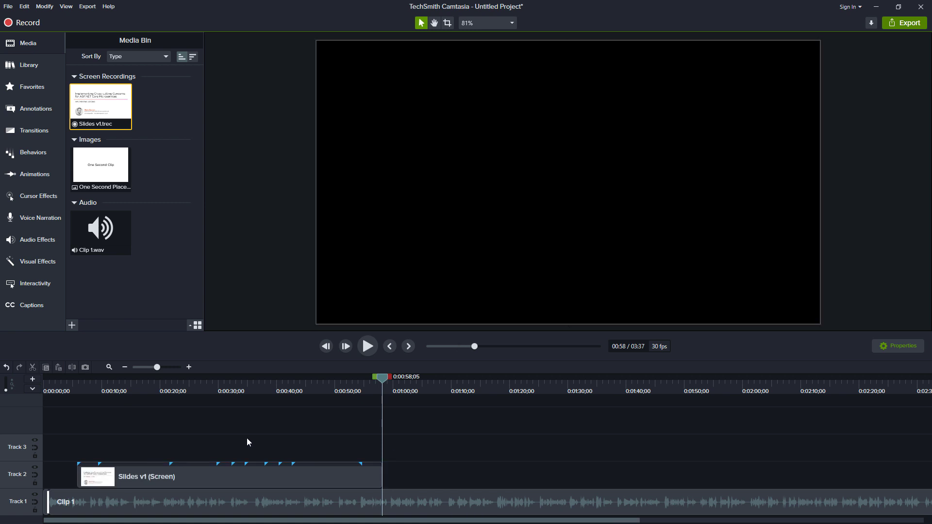
Split the slides recording on Track 2 at 0:00:09;07 and at 0:00:12;14, where the blank Overview slide shows
click(92, 389)
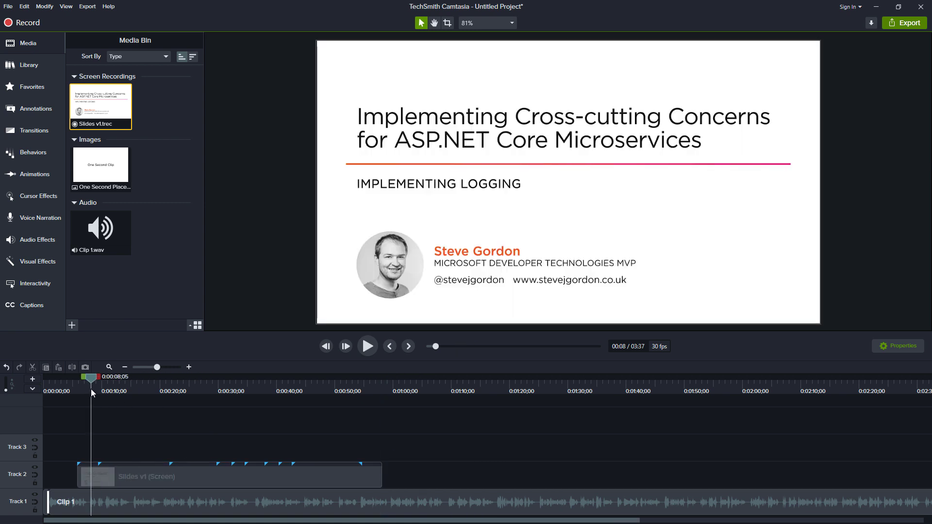
drag(95, 394, 97, 389)
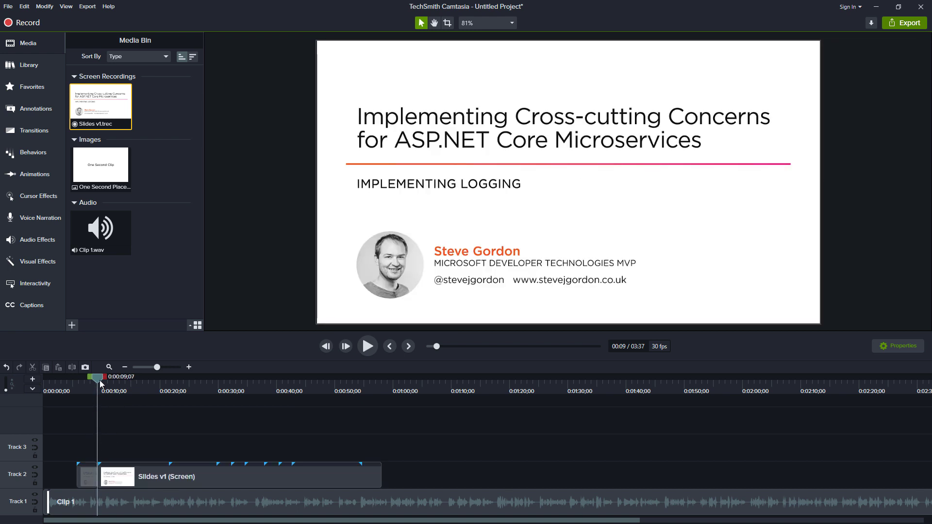
drag(101, 383, 117, 384)
click(129, 464)
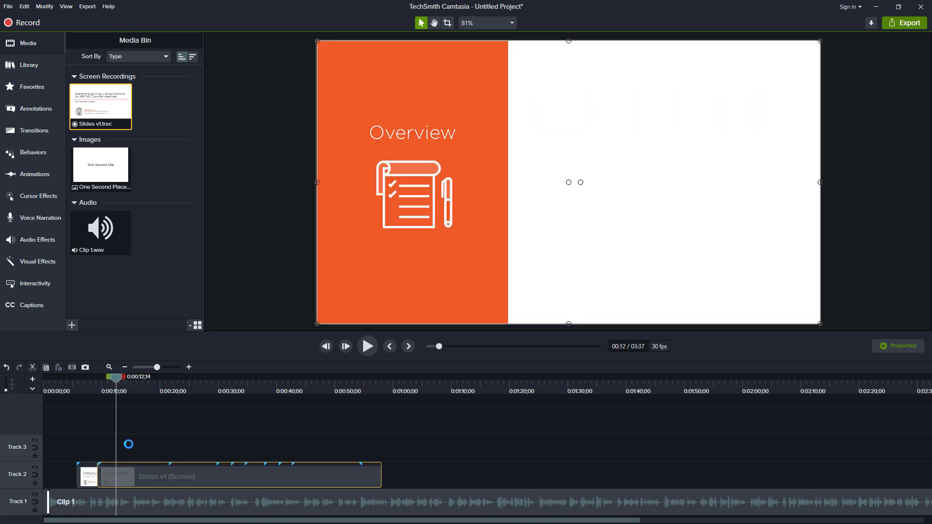
key(s)
Split the slides recording at 0:00:13;20, where the first overview point is highlighted
click(129, 383)
drag(129, 386, 123, 386)
click(131, 477)
key(s)
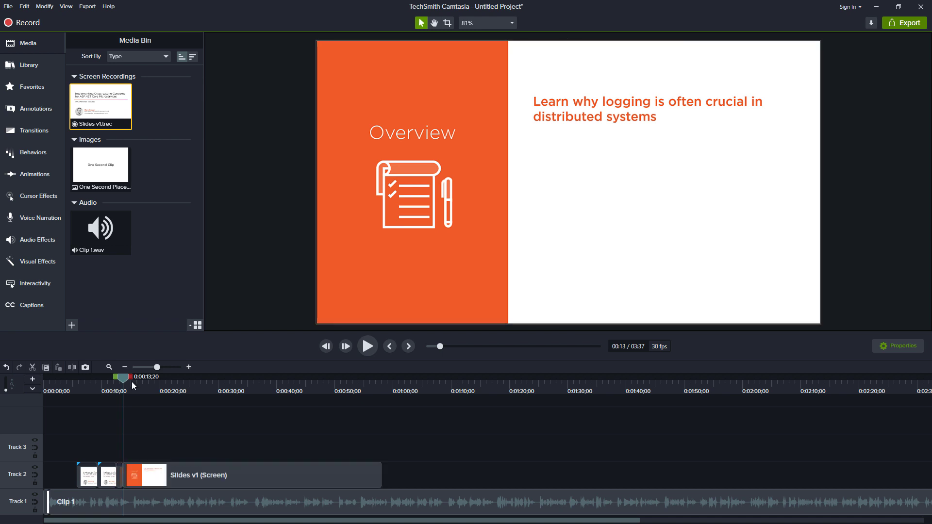
Split the remaining slides recording at 0:00:15;25 and 0:00:17;25 to separate further overview points
click(135, 389)
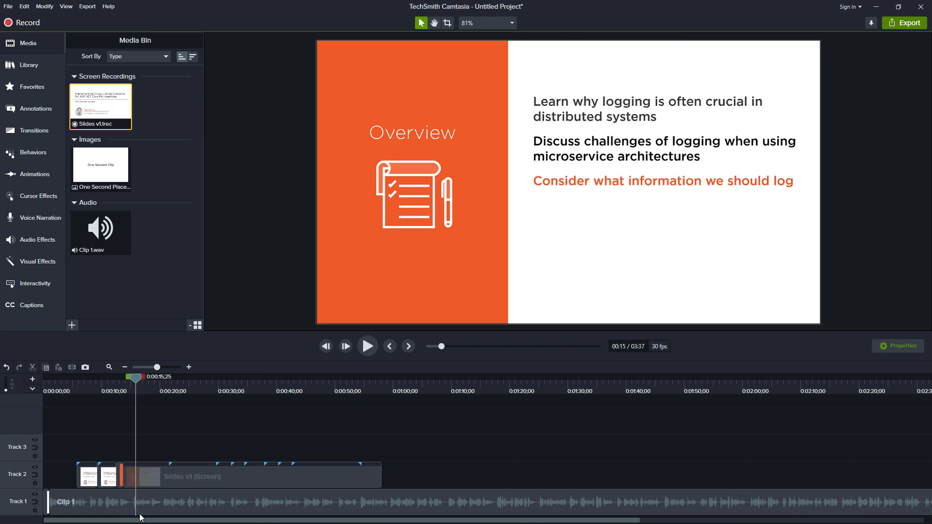
click(147, 475)
key(s)
click(152, 389)
drag(153, 389, 147, 388)
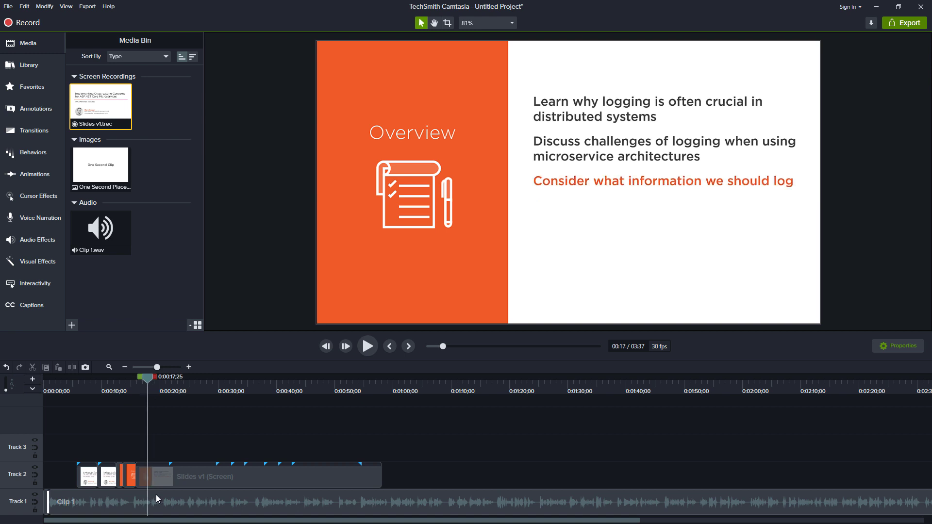
click(158, 478)
key(s)
Split the slides recording at 0:00:19;12, where the ASP.NET Core logging point is highlighted
click(155, 387)
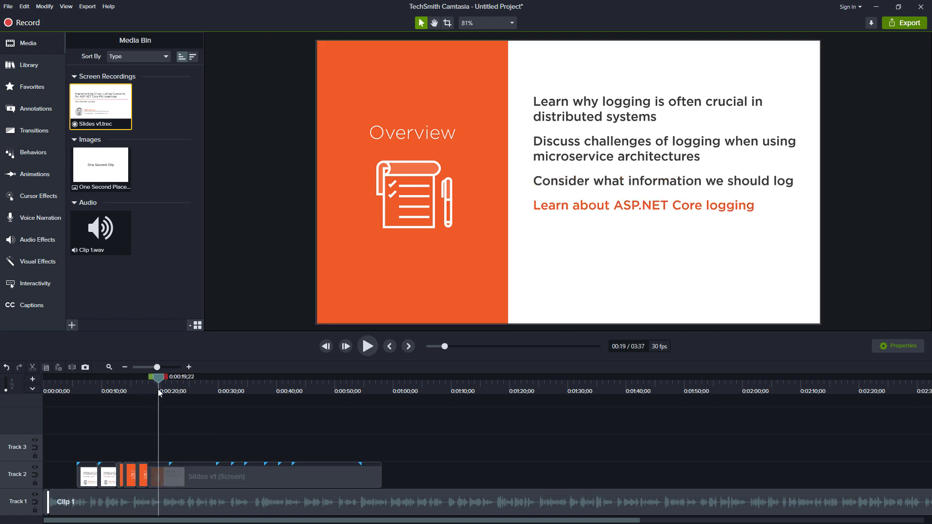
click(157, 392)
click(172, 471)
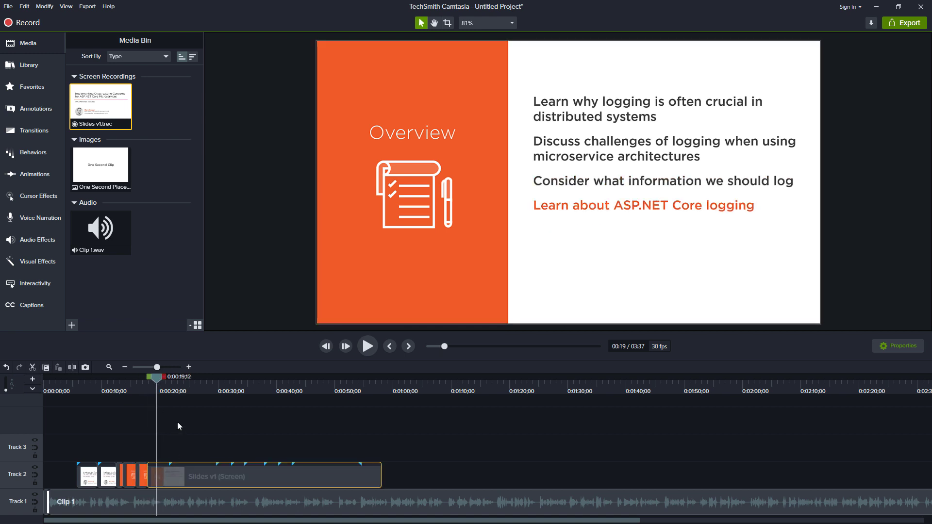
key(s)
Split the remaining slides recording at its slide changes, including 0:00:21;17, 0:00:52;10 and 0:00:55;00, where Let's Get Started shows
click(169, 391)
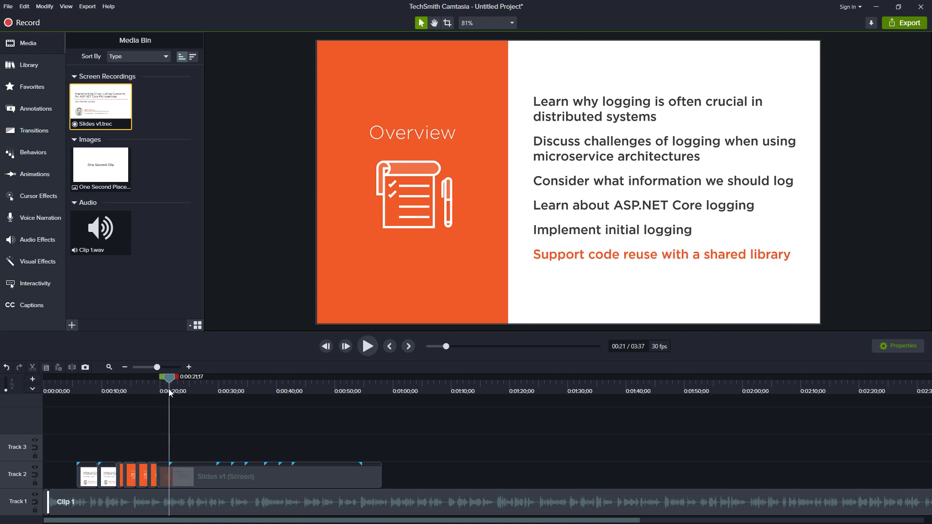
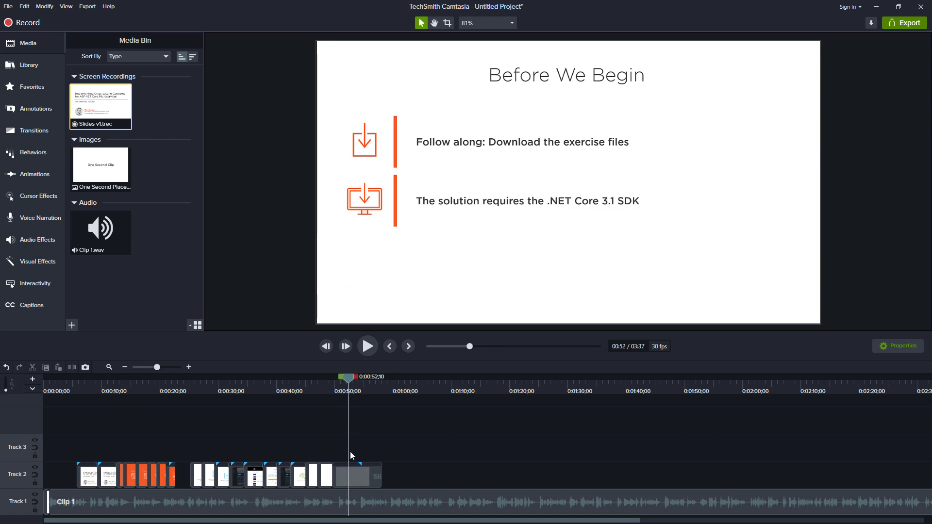
click(355, 477)
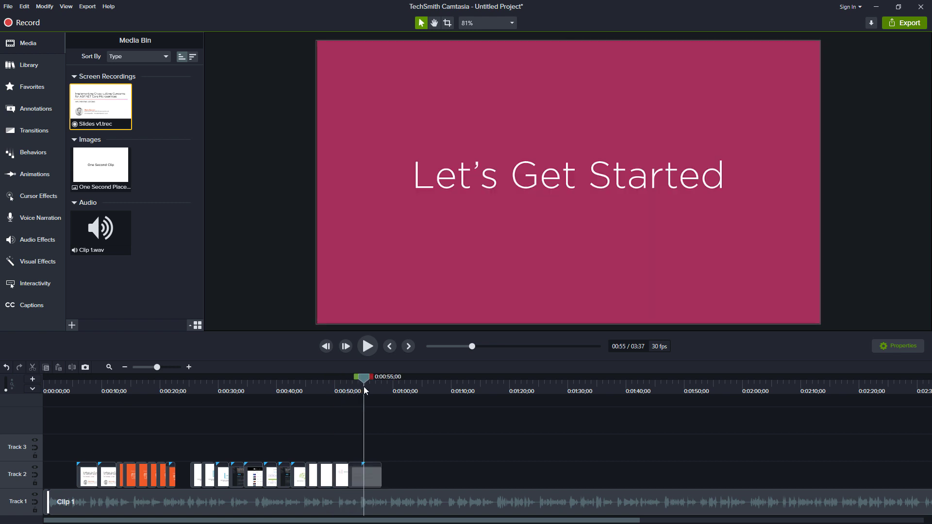
click(369, 473)
Shift all slide segments except the first to start at about 0:00:53 and move the first title segment to the start of Track 2
drag(103, 444, 373, 483)
drag(107, 478, 319, 478)
drag(604, 477, 625, 477)
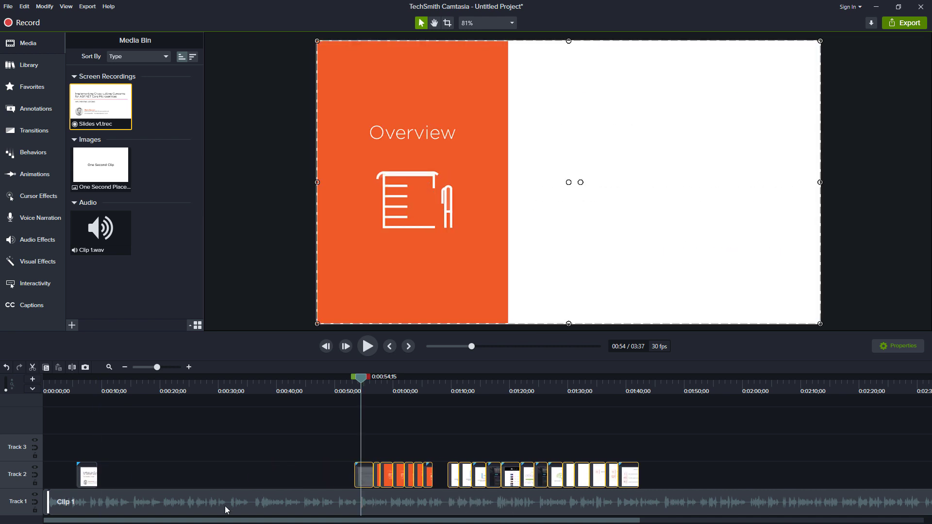
drag(87, 473, 45, 474)
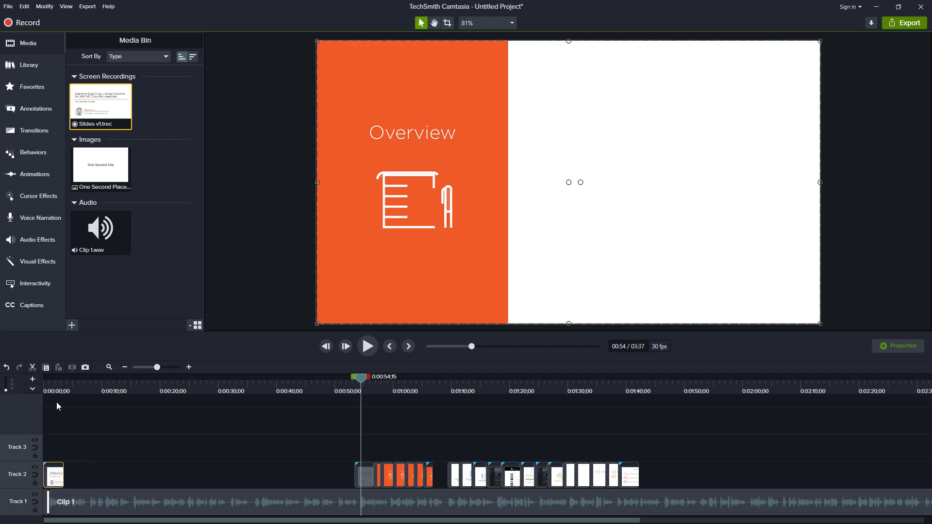
Listen to the opening narration, split it on Track 1 at 0:00:15;05 and 0:00:20;10, and delete the section between the cuts
ctrl+scroll(173, 500, up, 2)
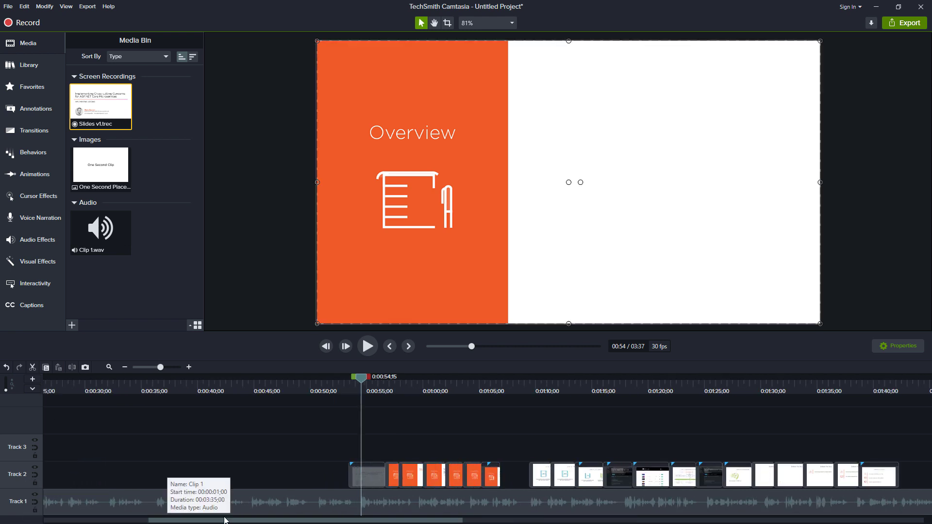
drag(225, 522, 97, 521)
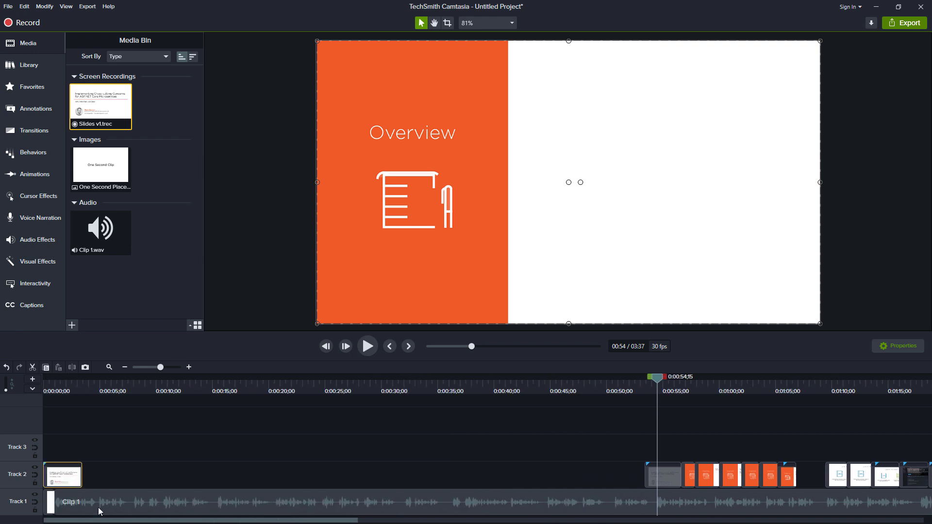
click(70, 388)
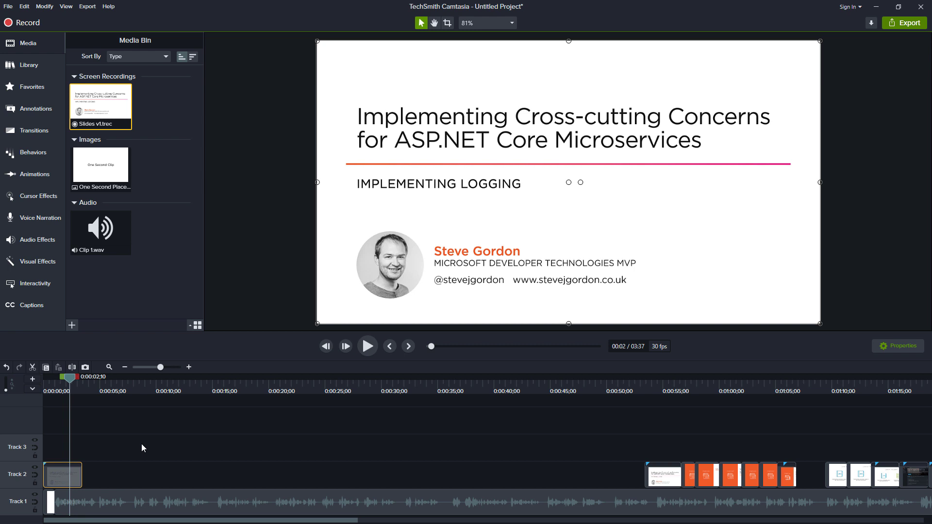
key(space)
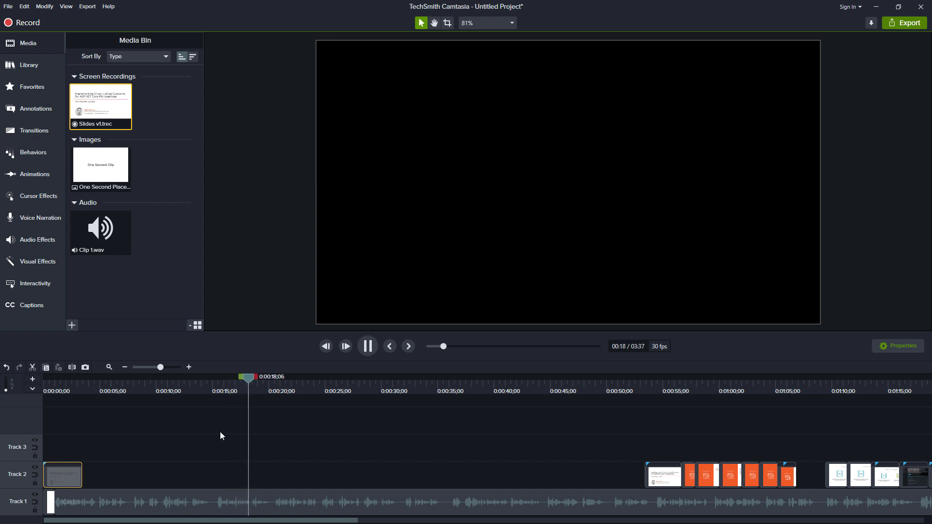
key(space)
drag(206, 383, 216, 387)
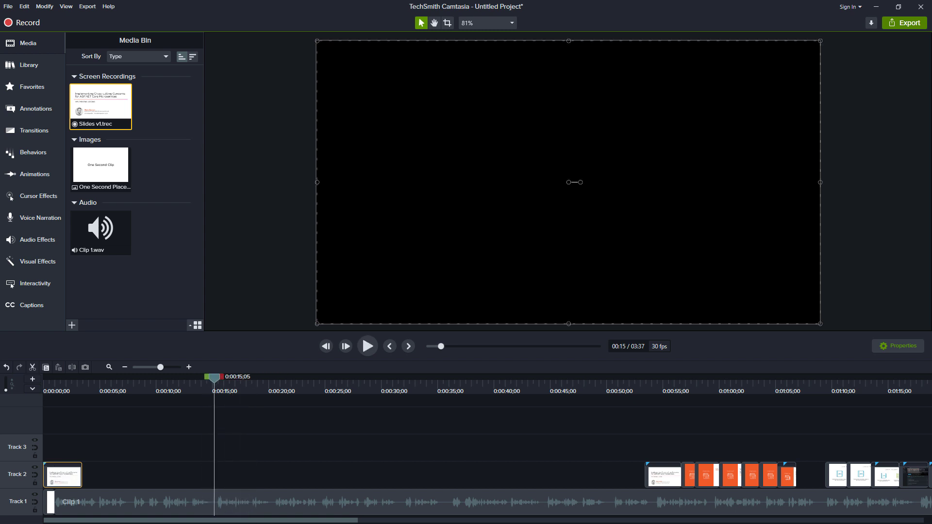
key(s)
click(273, 385)
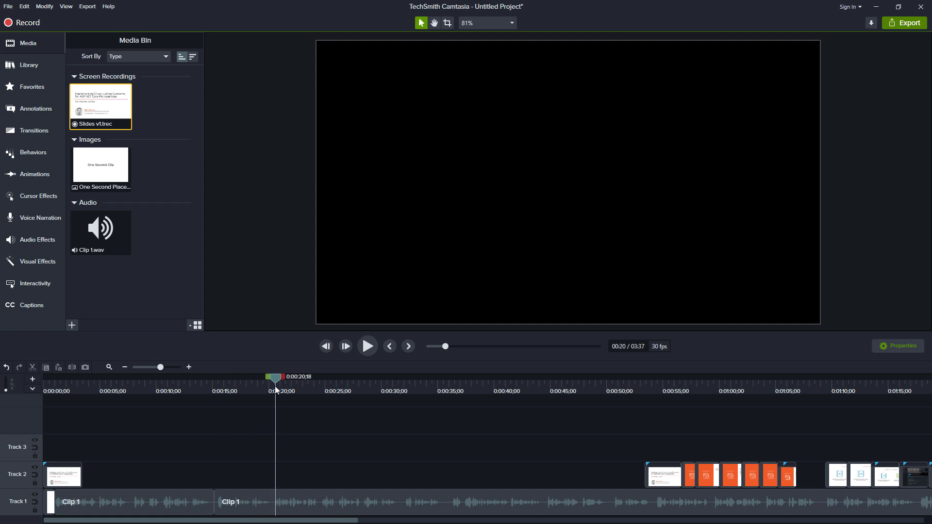
click(249, 498)
key(s)
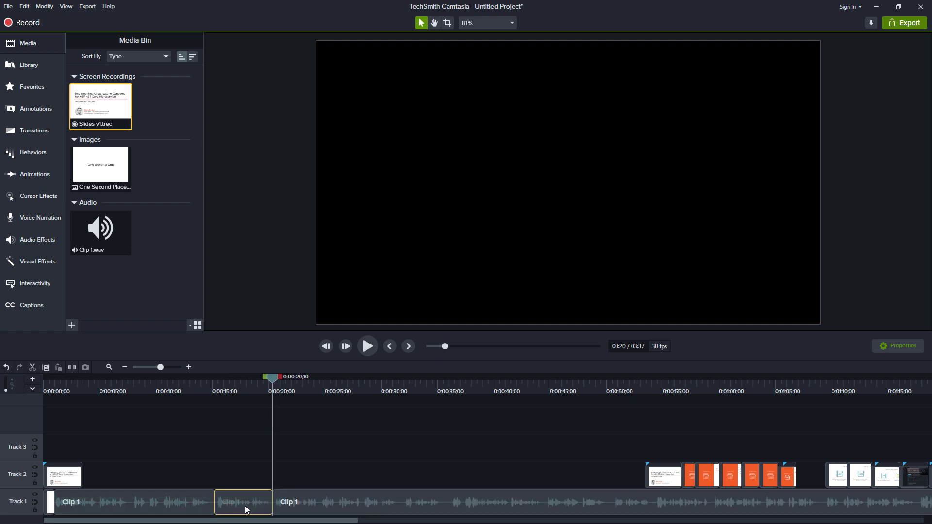
key(Delete)
Move the later narration clip on Track 1 back against the first one to close the gap
key(space)
click(392, 387)
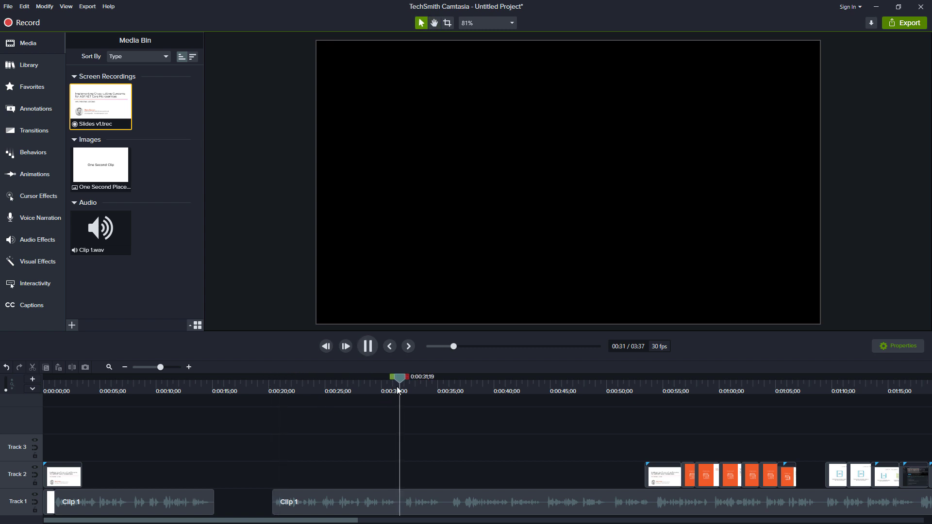
key(space)
click(425, 504)
drag(425, 503, 348, 505)
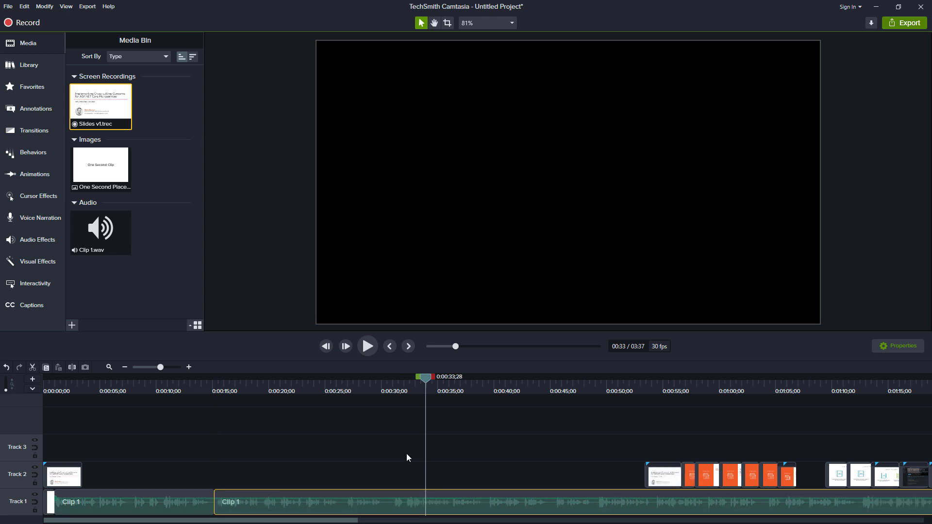
Move the second title slide segment on Track 2 to start at 0:00:26;22
click(344, 389)
drag(676, 487, 373, 478)
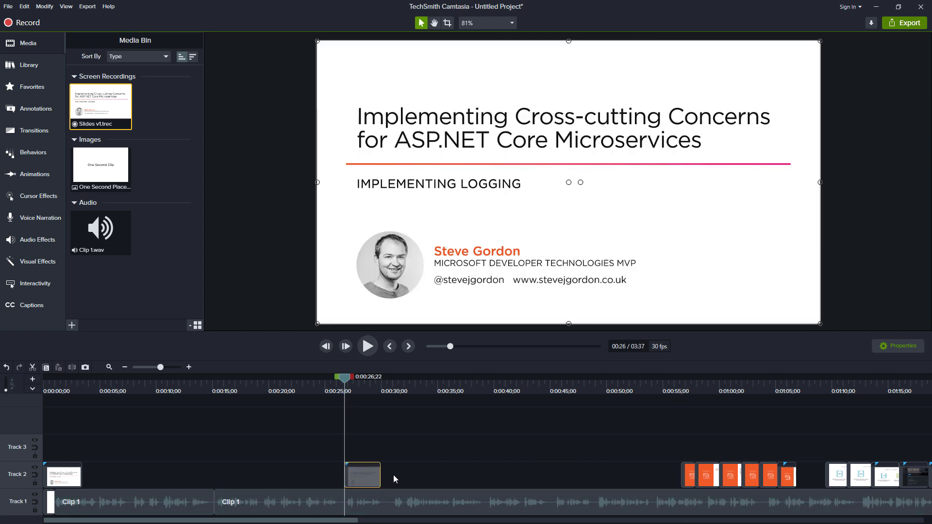
click(397, 474)
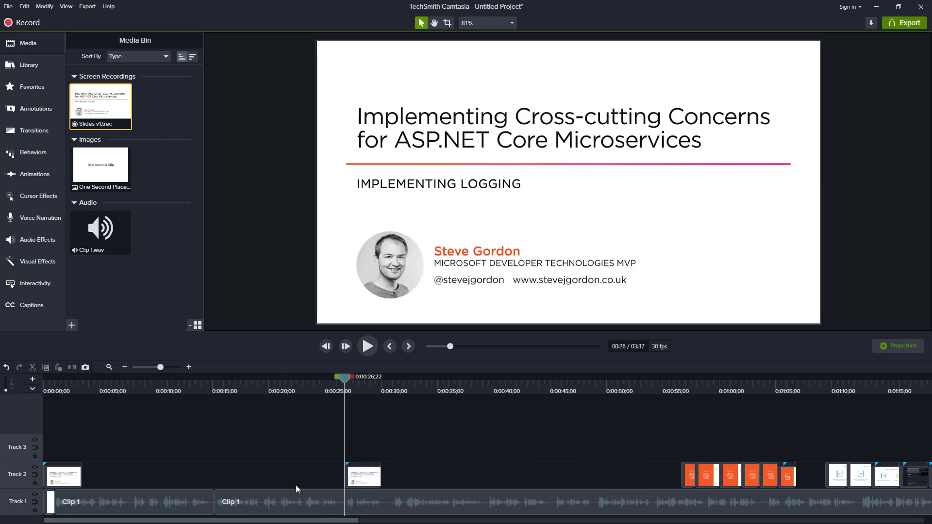
Play the narration from the title segment and place the first Overview segment at 0:00:31;01
drag(285, 519, 329, 523)
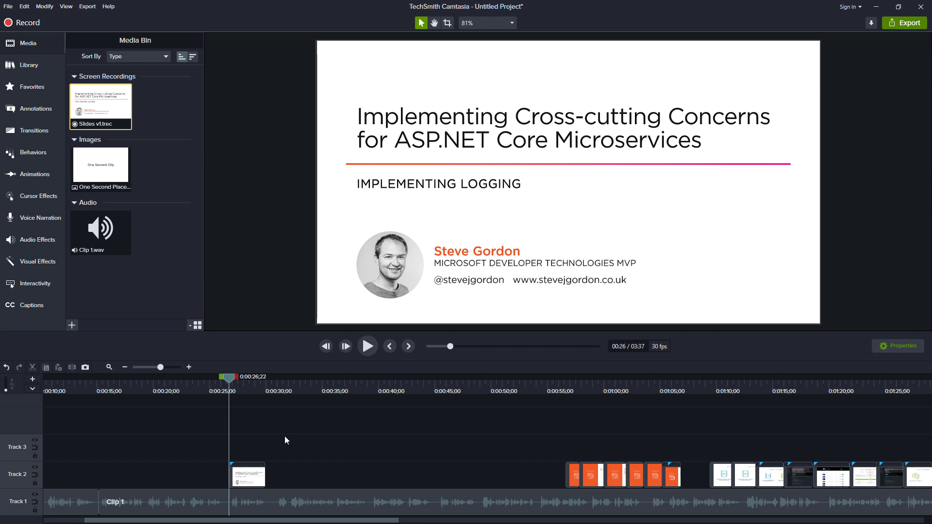
key(space)
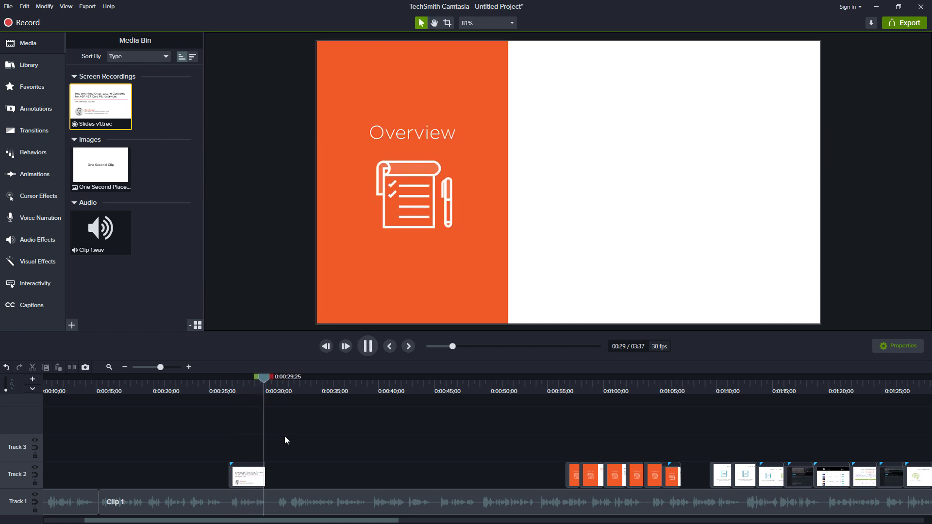
key(space)
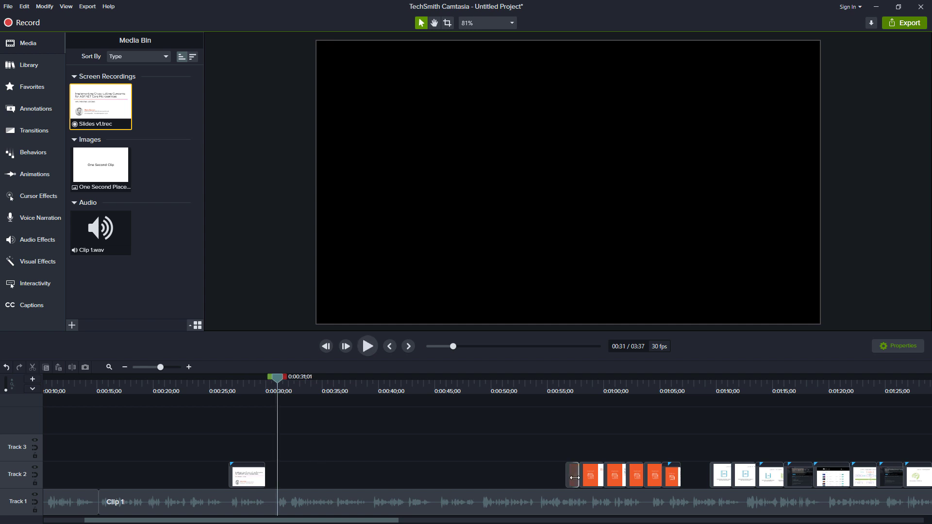
drag(571, 477, 289, 487)
Place the second Overview segment at 0:00:39;12 and the third at about 0:00:45 to match the narration
key(space)
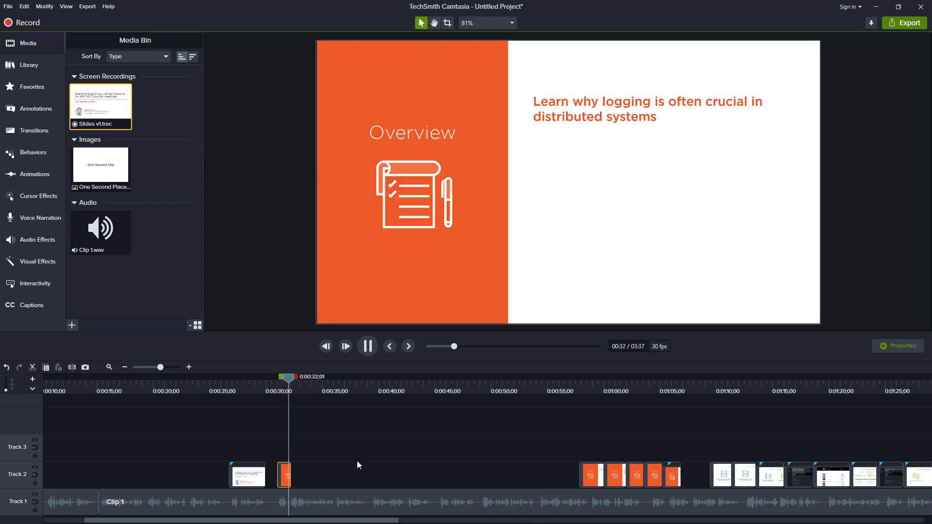
key(space)
drag(375, 385, 372, 383)
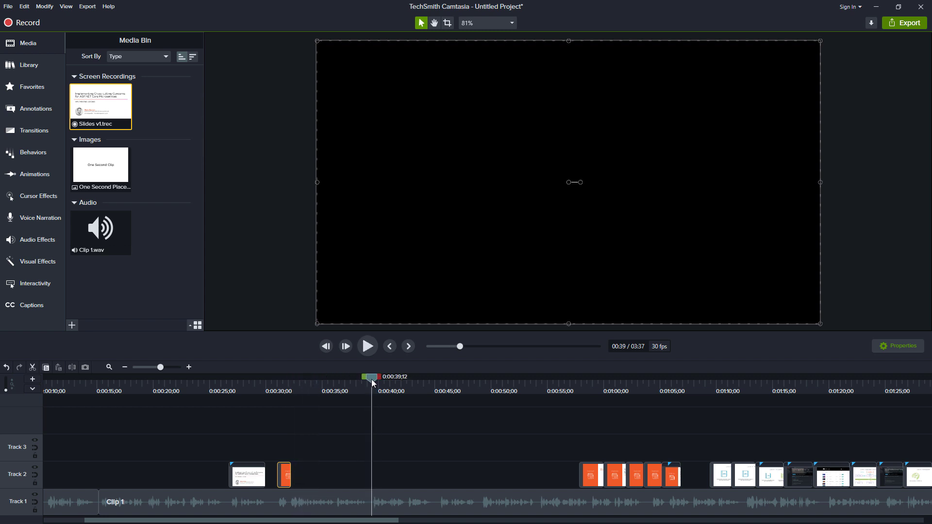
drag(588, 475, 383, 475)
drag(438, 385, 440, 383)
drag(613, 478, 447, 483)
Place the fourth Overview segment at 0:00:49;06 and the fifth at 0:00:54;15 on Track 2
key(space)
mouse_move(485, 386)
mouse_down()
mouse_move(449, 386)
mouse_move(482, 392)
mouse_move(484, 378)
mouse_up()
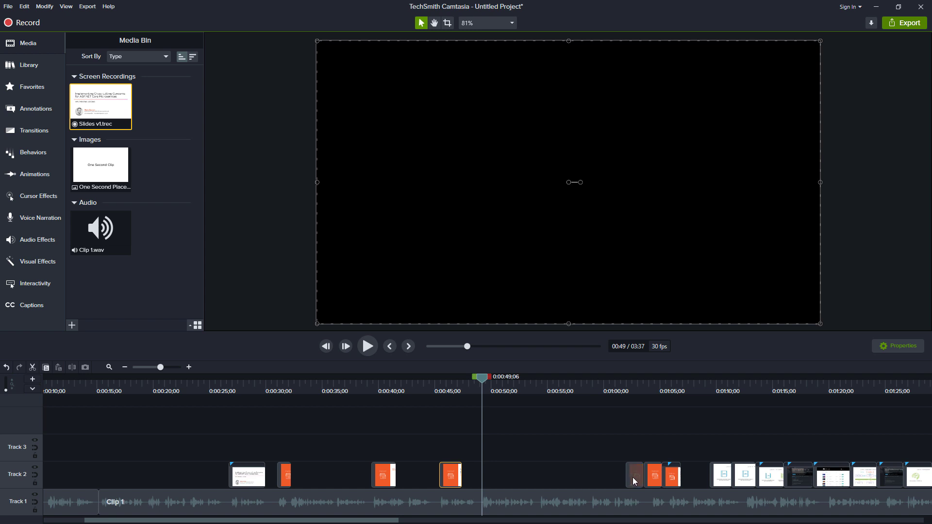
drag(533, 486, 478, 483)
drag(543, 398, 540, 394)
key(space)
key(space)
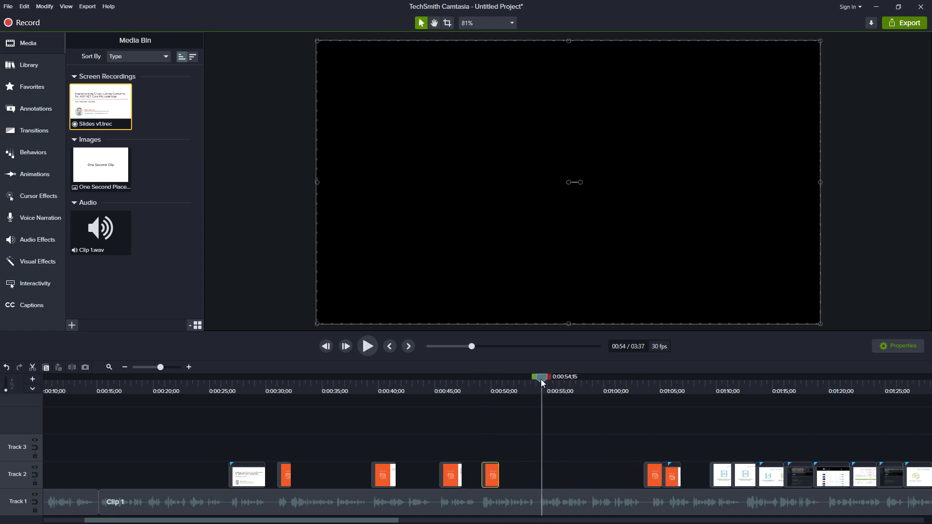
drag(652, 474, 564, 470)
Play the narration past the fifth Overview segment and place the last Overview segment at 0:00:58;26
key(space)
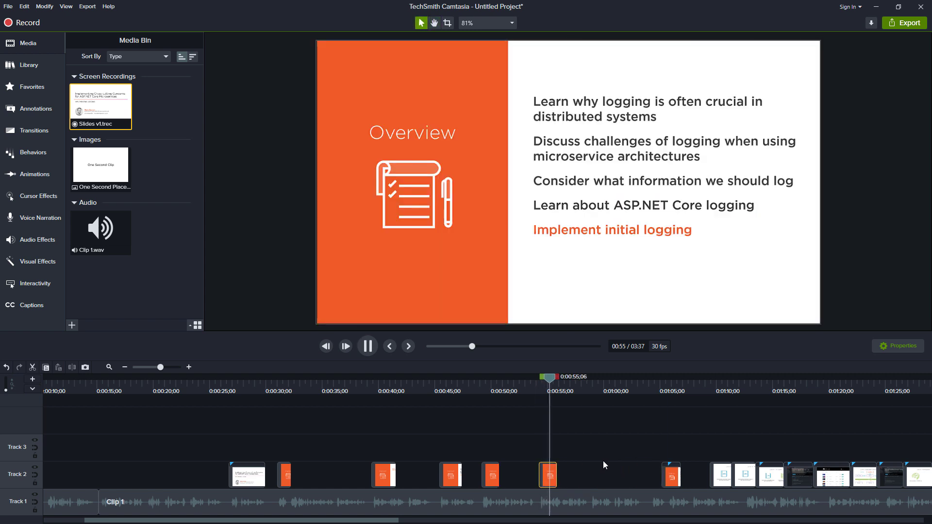
key(space)
click(590, 393)
key(space)
key(space)
drag(595, 383, 591, 383)
drag(663, 479, 627, 478)
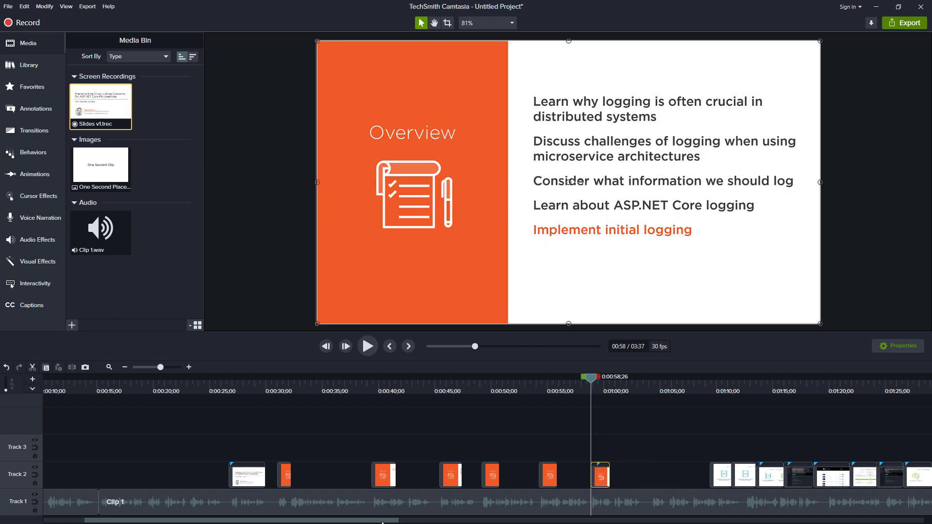
Listen on to the end of the overview and place the first Later in This Course segment at 0:01:04;09
drag(393, 522, 470, 522)
key(space)
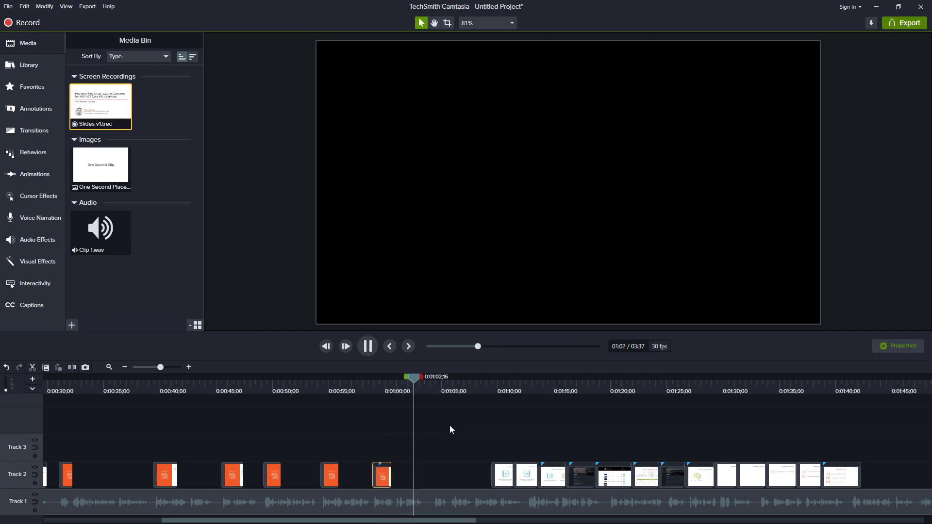
key(space)
drag(436, 377, 433, 378)
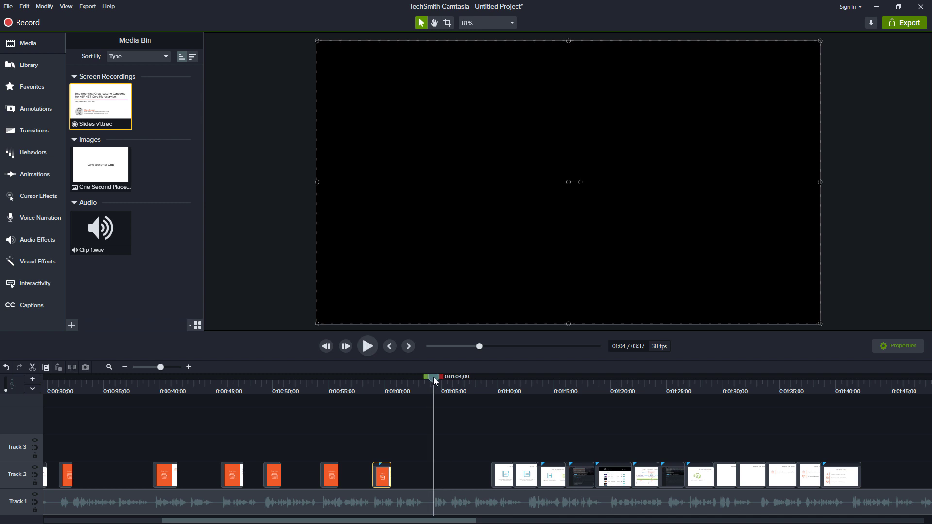
drag(444, 474, 441, 473)
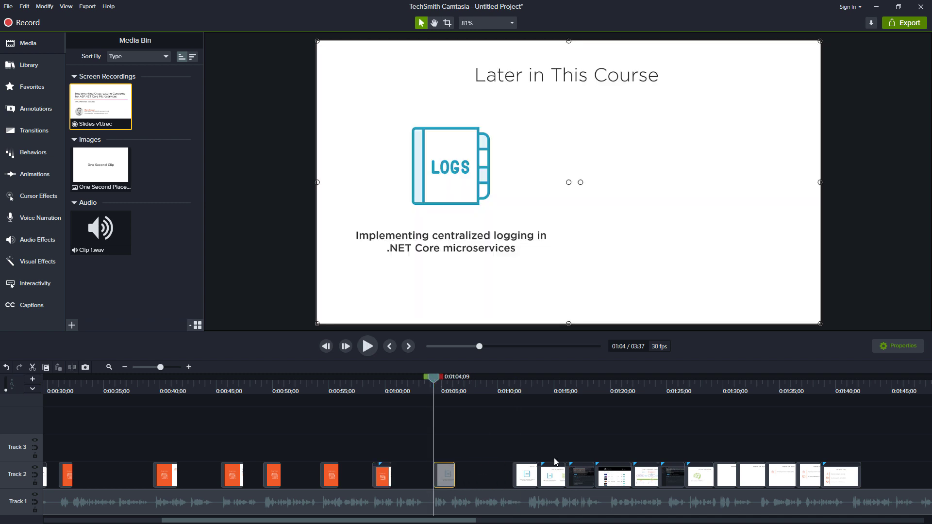
Shift all slide segments after the first Later in This Course segment to start at about 0:01:46, making room on Track 2
scroll(490, 460, down, 1)
drag(493, 436, 752, 487)
drag(525, 484, 810, 481)
Find the matching narration cue and place the second Later in This Course segment at 0:01:12;19
click(486, 390)
key(space)
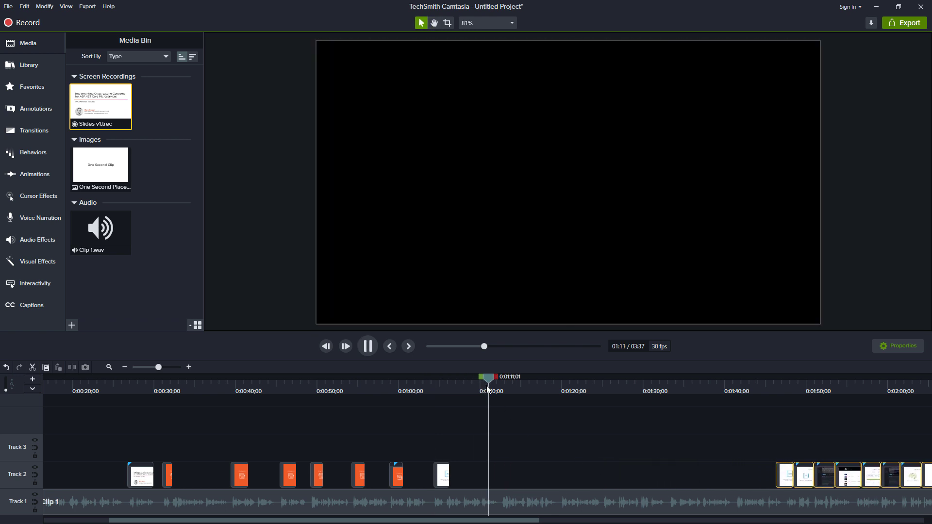
key(space)
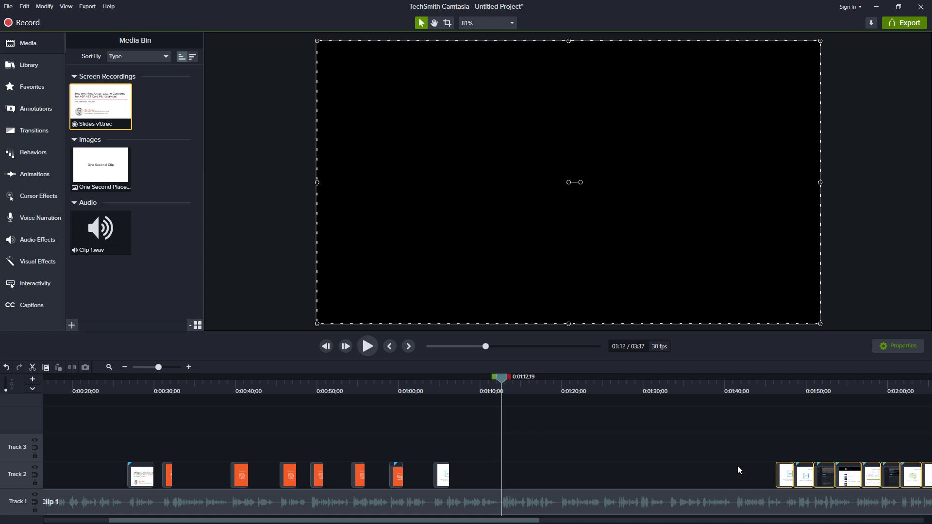
click(785, 476)
drag(785, 476, 504, 477)
Place the segment leading into the Effective Logging in ASP.NET Core course page at 0:01:19;28 and play it back
key(space)
key(space)
click(559, 393)
key(space)
drag(565, 383, 560, 379)
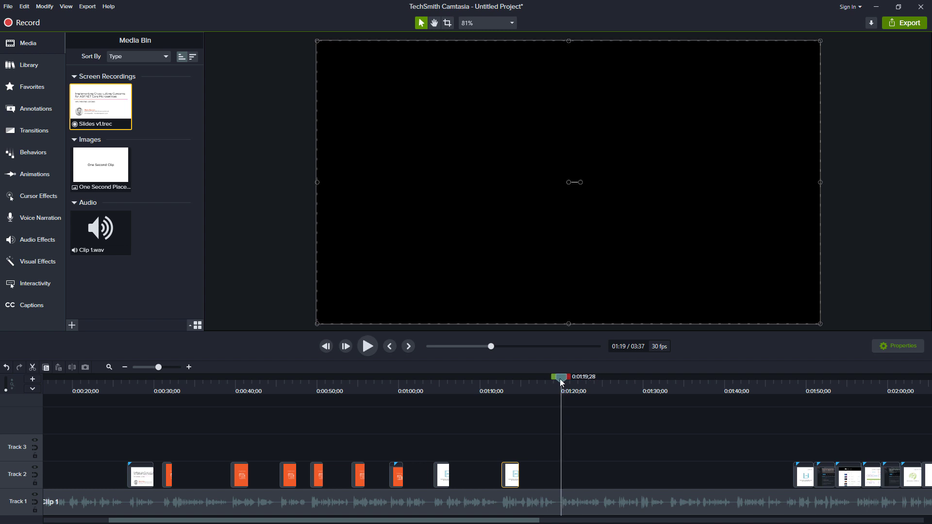
drag(802, 476, 588, 480)
key(space)
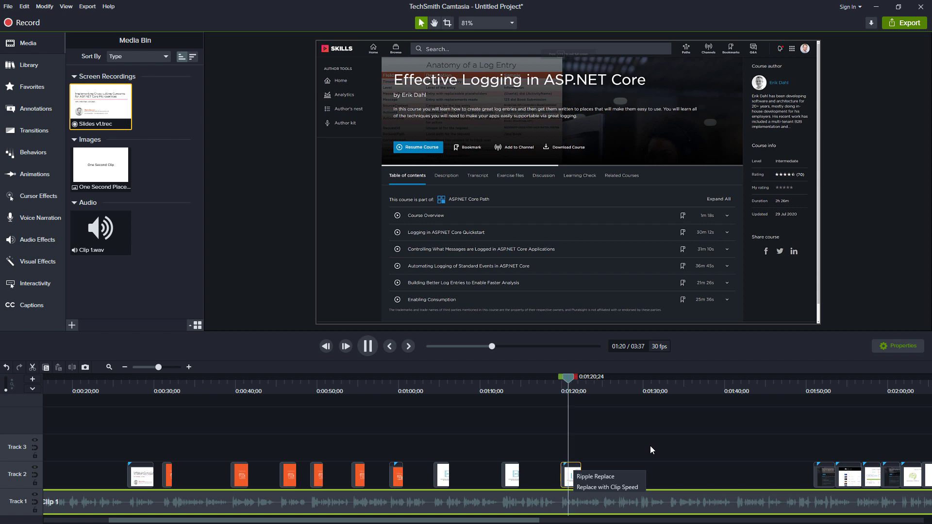
click(672, 445)
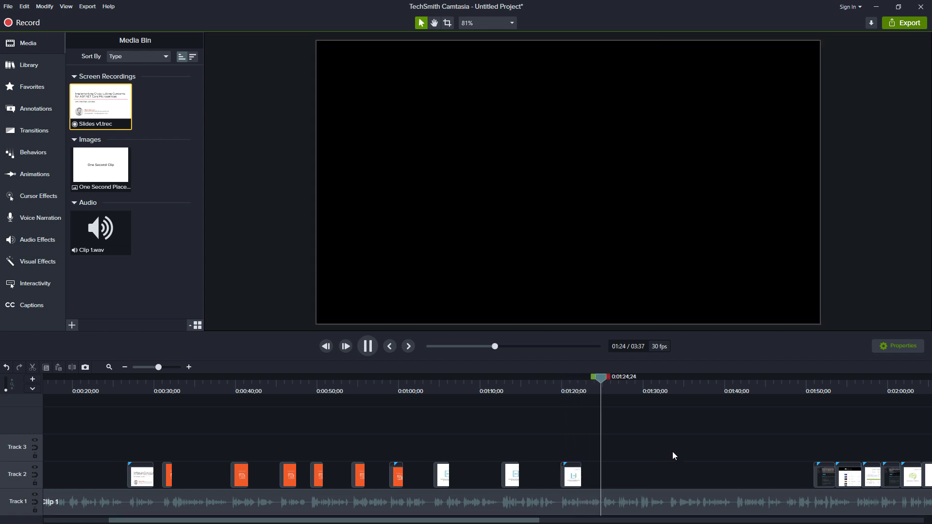
Replay the narration from the course page and place the segment leading into the Globoticket site at about 0:01:33
key(space)
click(571, 396)
key(space)
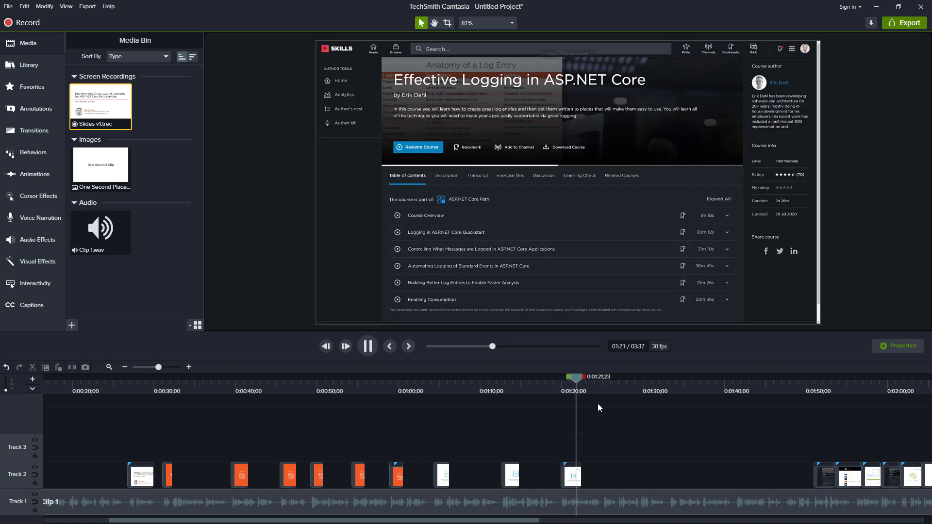
click(639, 389)
click(675, 388)
key(space)
drag(680, 378, 668, 378)
drag(836, 476, 682, 475)
key(space)
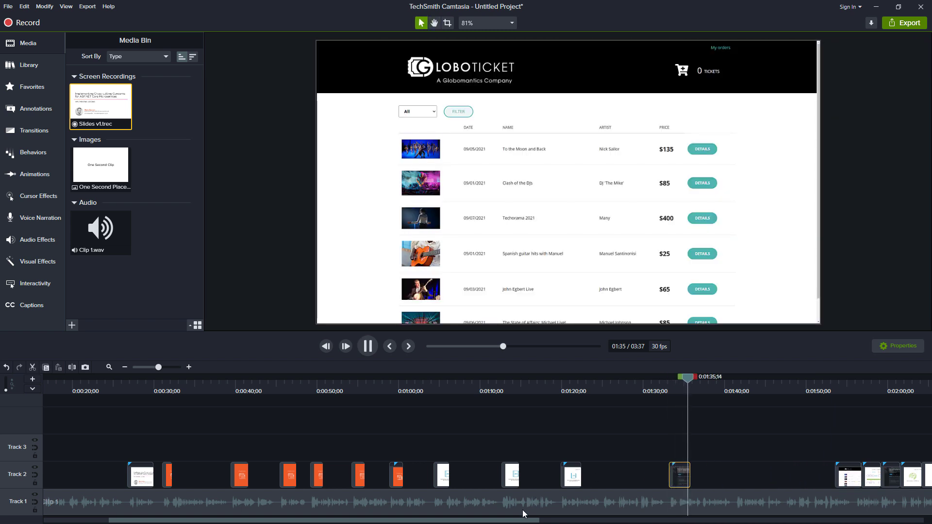
Play the narration up to about 0:01:53 and shift all remaining Track 2 slide segments to start at about 0:02:10
scroll(523, 476, down, 5)
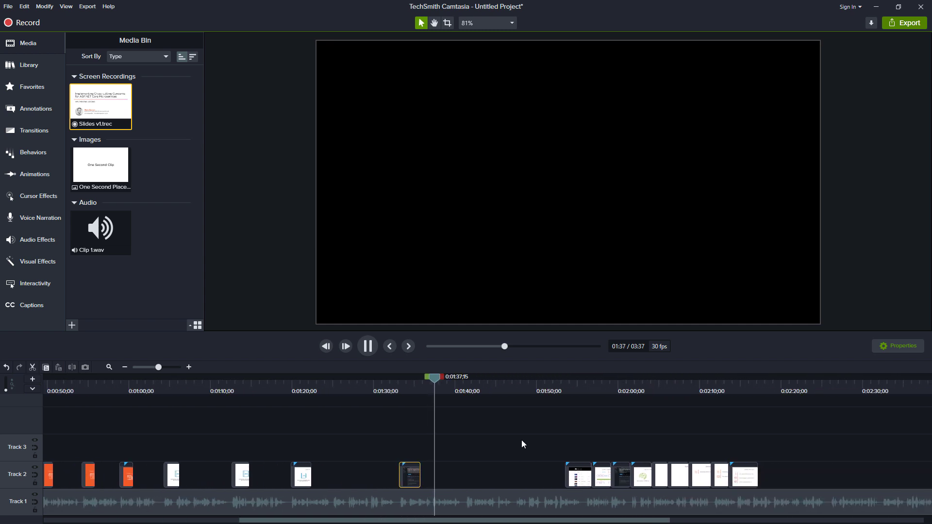
click(497, 386)
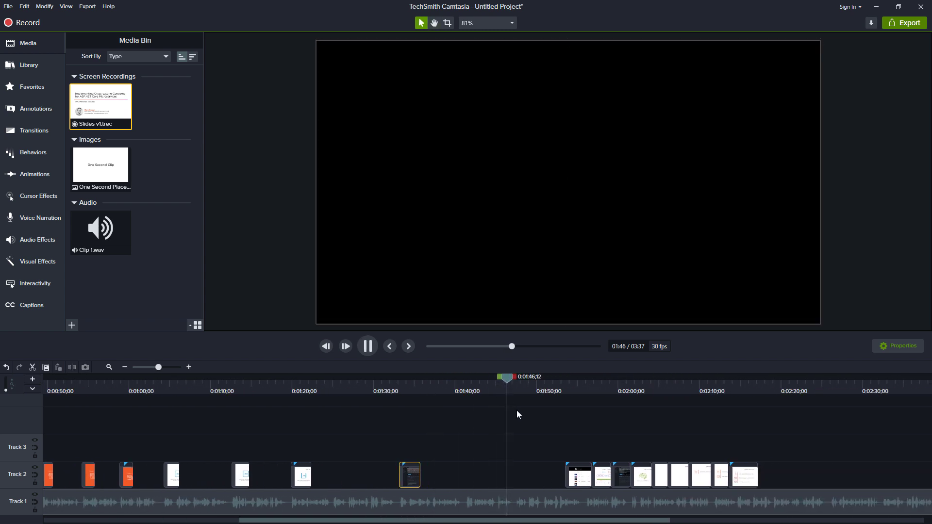
click(547, 390)
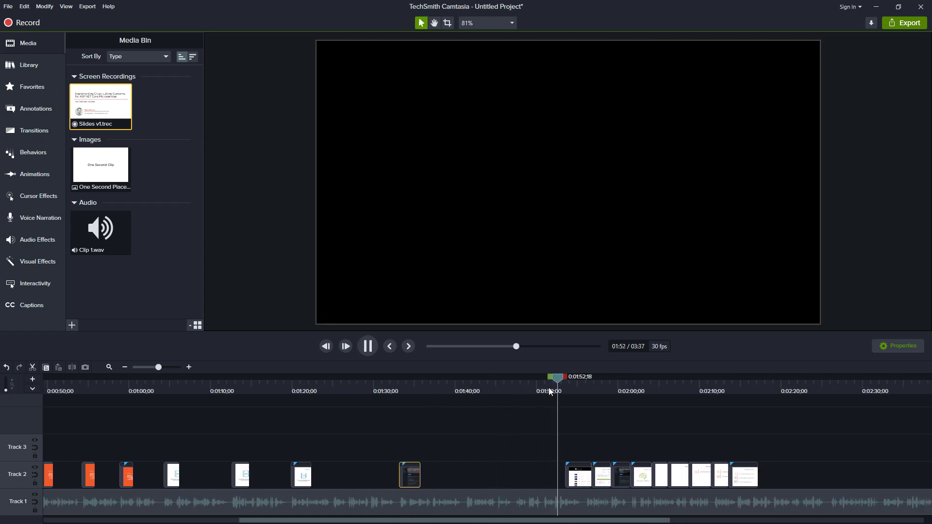
key(space)
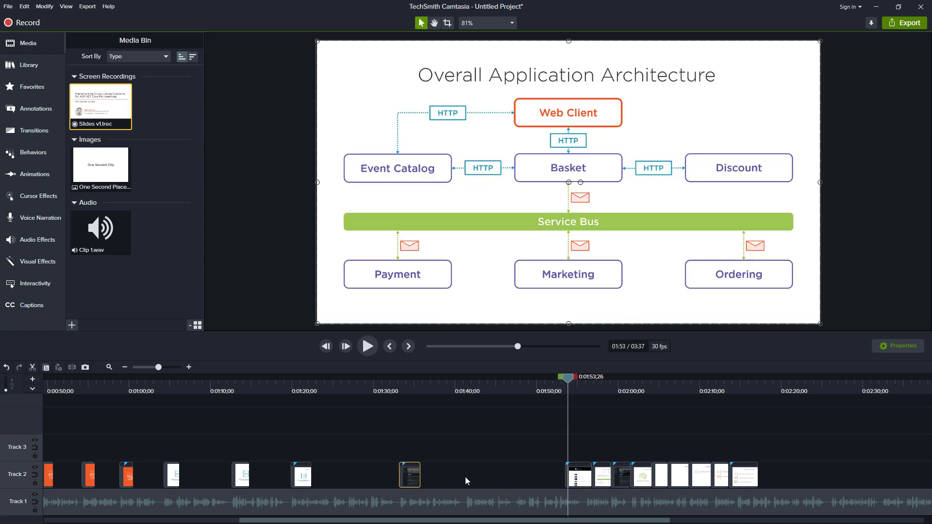
drag(583, 439, 758, 487)
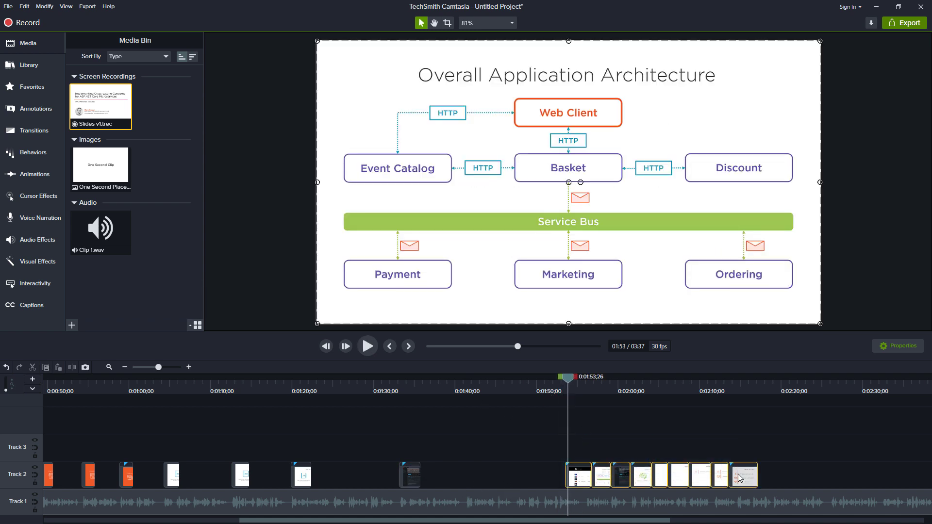
drag(573, 485, 707, 483)
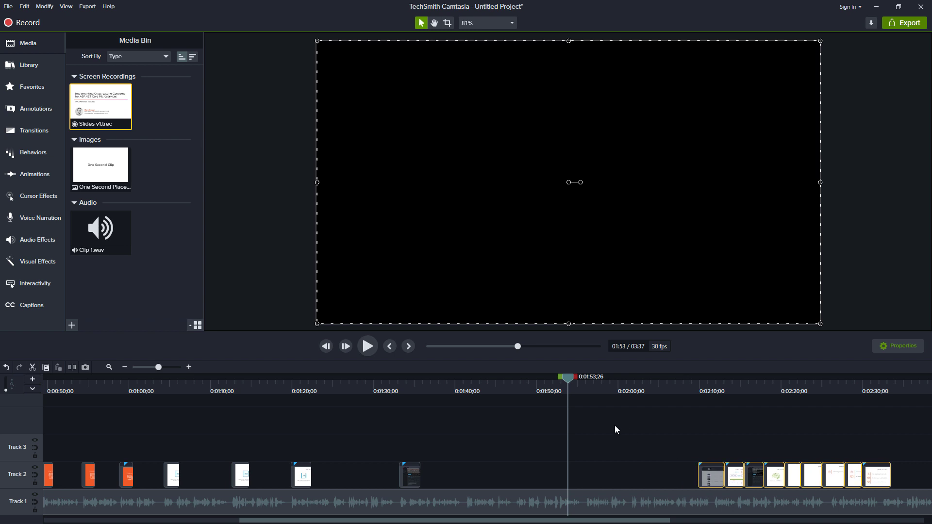
Place the Overall Application Architecture segment at about 0:01:56 on Track 2 and play it back
drag(571, 382, 587, 385)
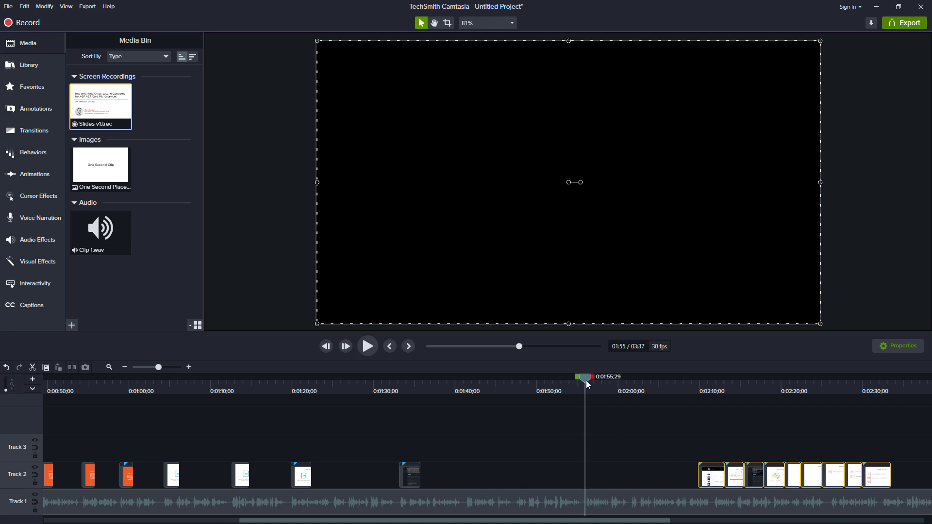
click(703, 474)
drag(703, 473, 590, 471)
key(space)
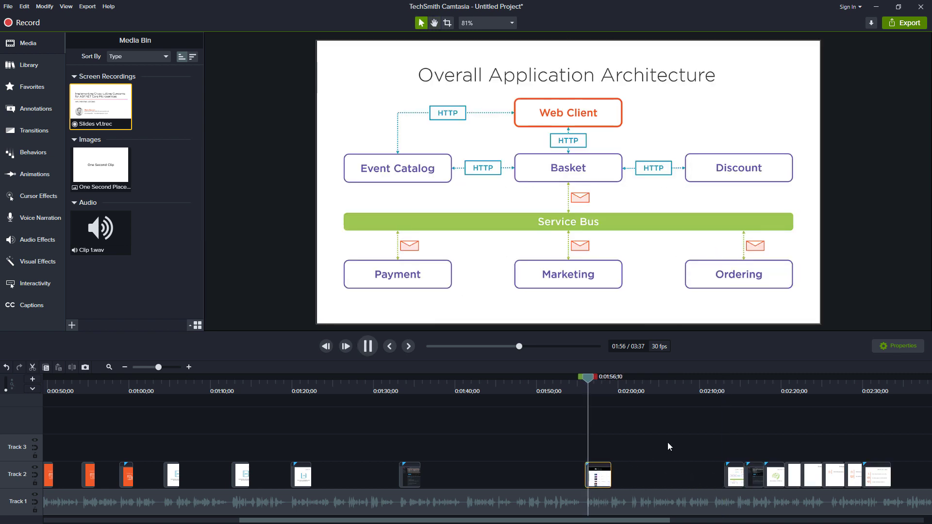
key(space)
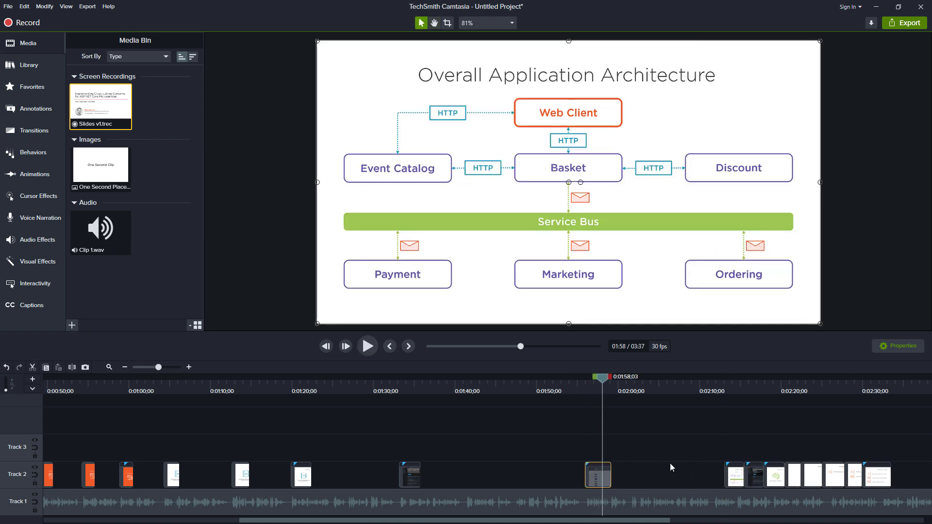
Find the next narration cue and place the ASP.NET Core Microservices: Getting Started course page segment at about 0:02:12
drag(679, 521, 821, 522)
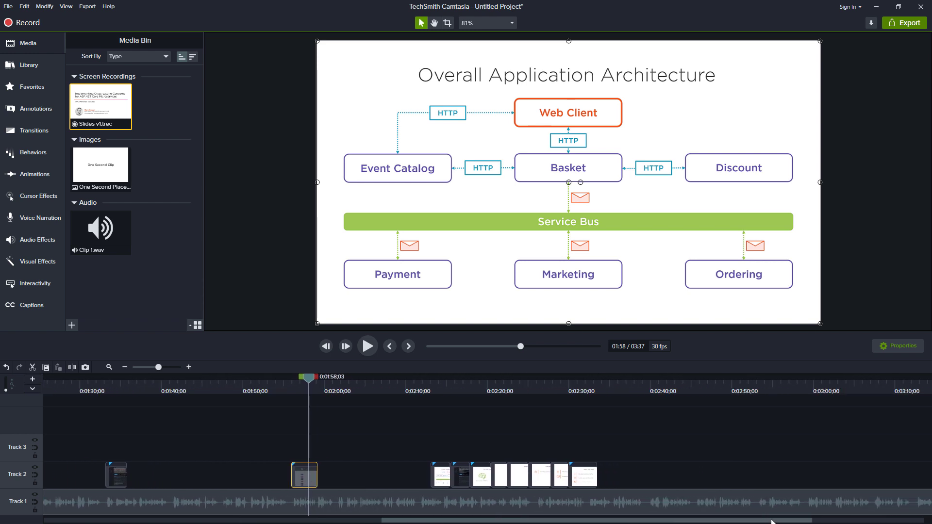
click(407, 386)
key(space)
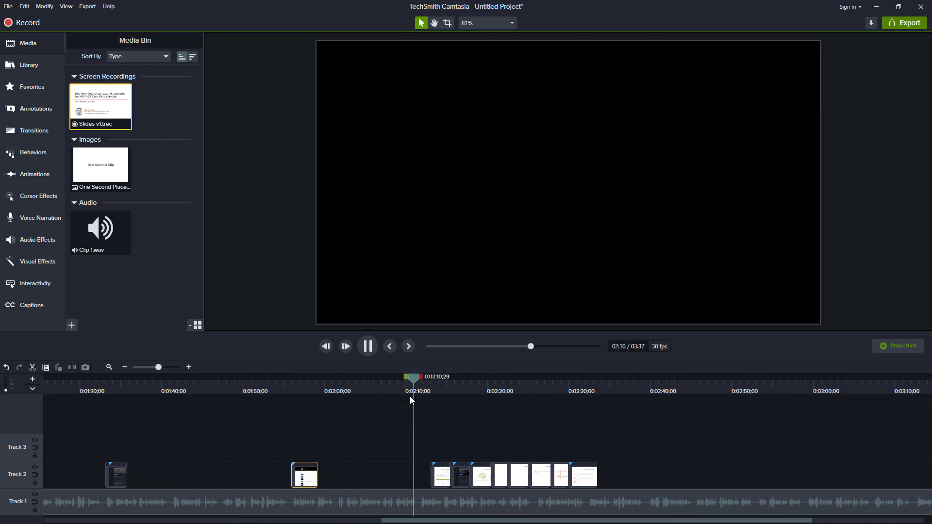
key(space)
drag(441, 473, 432, 474)
key(space)
Shift the remaining slide segments to start at about 0:02:51 and place the first of them at its narration cue, about 0:02:26
drag(456, 445, 902, 482)
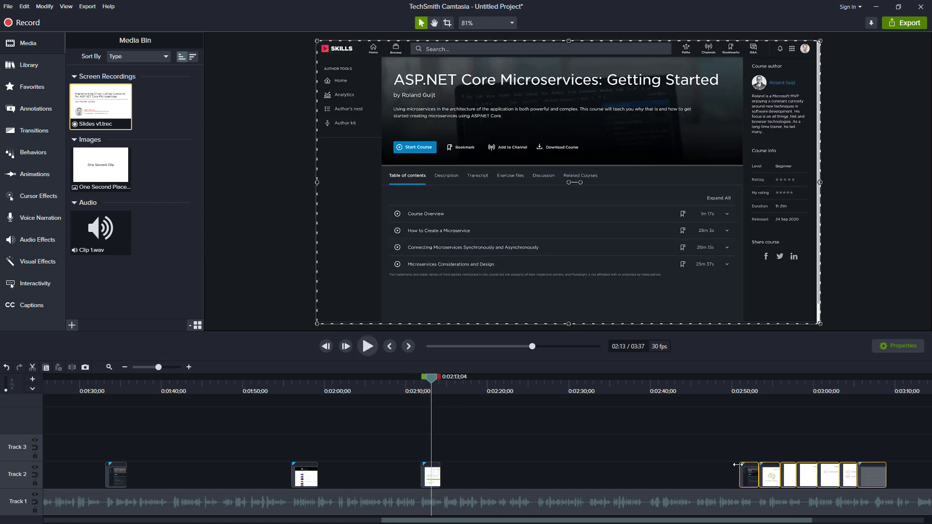
key(space)
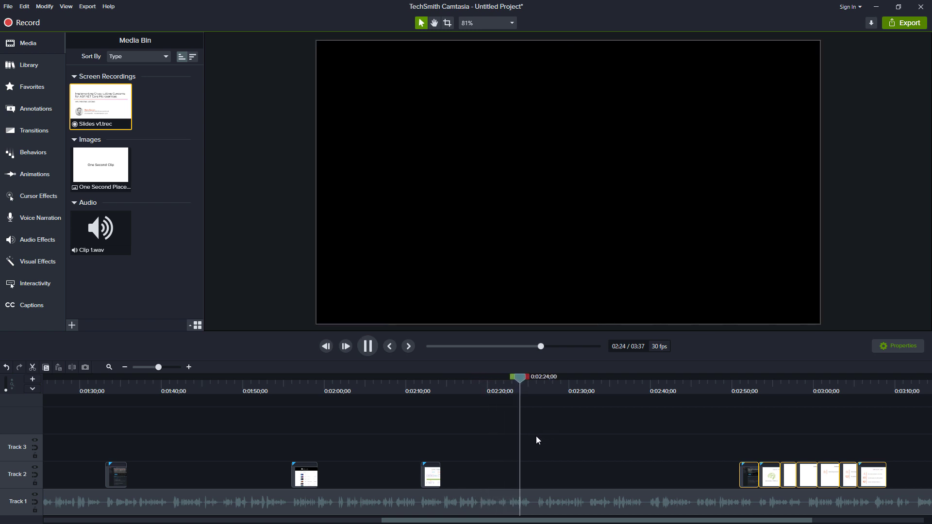
key(space)
click(690, 465)
drag(741, 473, 539, 474)
key(space)
key(space)
Find the matching narration cue, place the segment that adds Experience with C# to Course Prerequisites at 0:02:32;13, and play it
click(628, 384)
key(space)
key(space)
click(588, 386)
drag(761, 473, 599, 474)
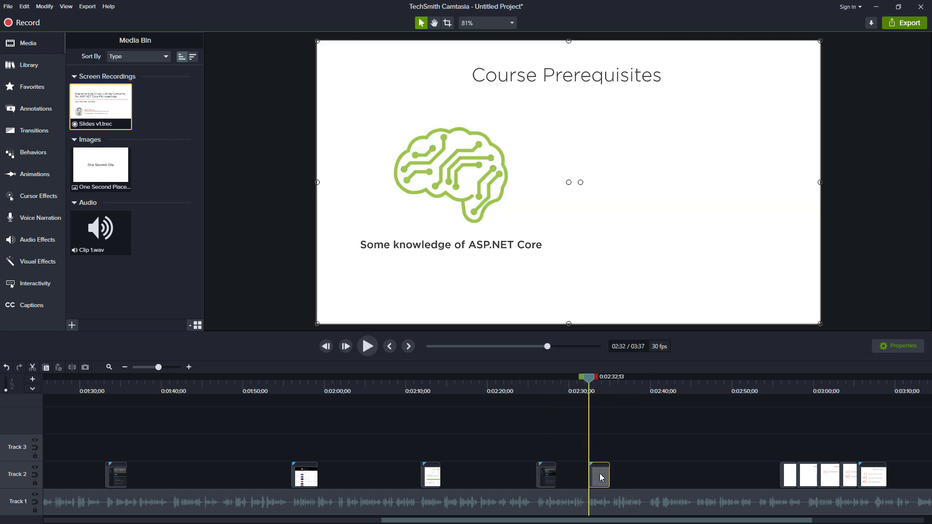
key(space)
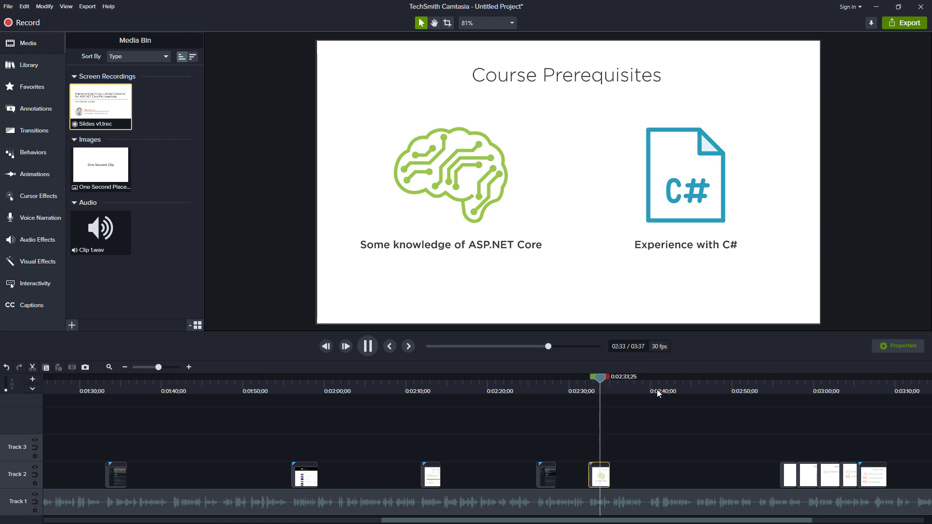
Place the segment following the Course Prerequisites one at the narration cue at 0:02:39;24 and play it back
click(644, 388)
key(space)
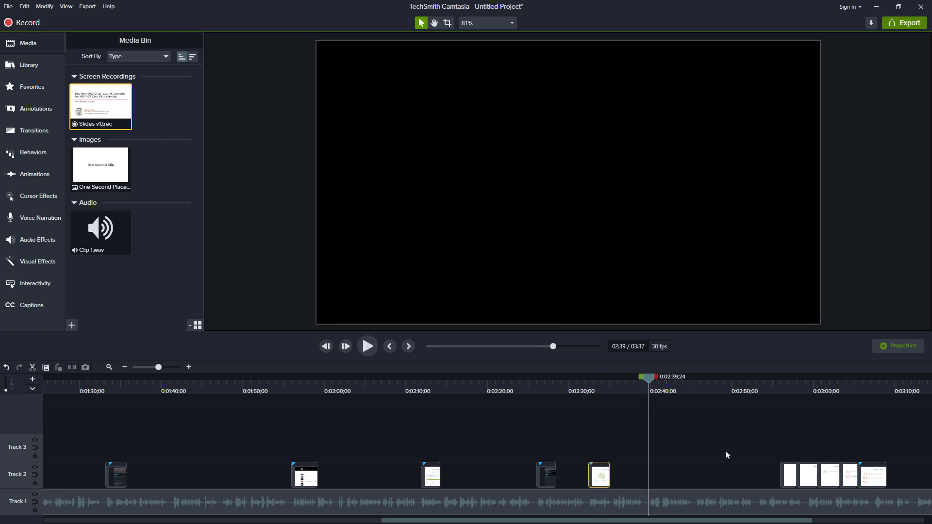
drag(787, 474, 654, 476)
key(space)
Place the Before We Begin segment about downloading the exercise files directly after the preceding segment and play it back
drag(678, 520, 790, 520)
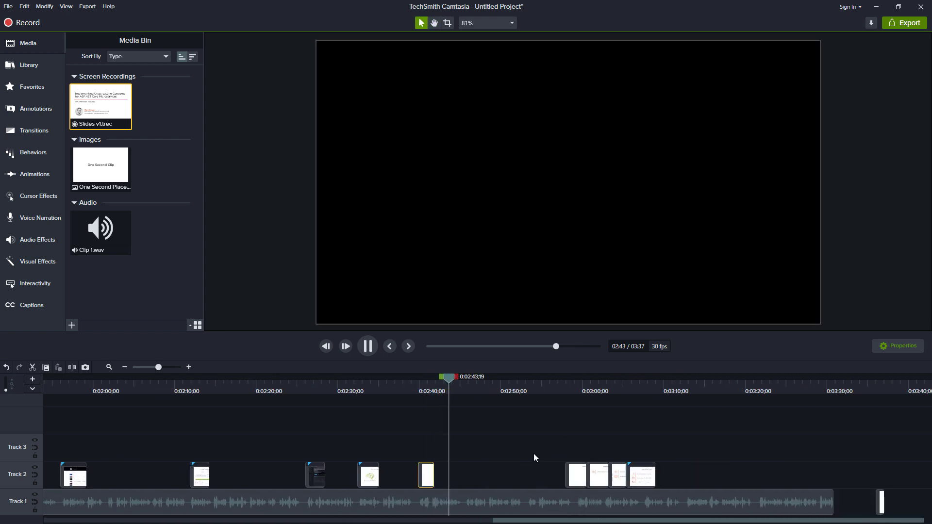
key(space)
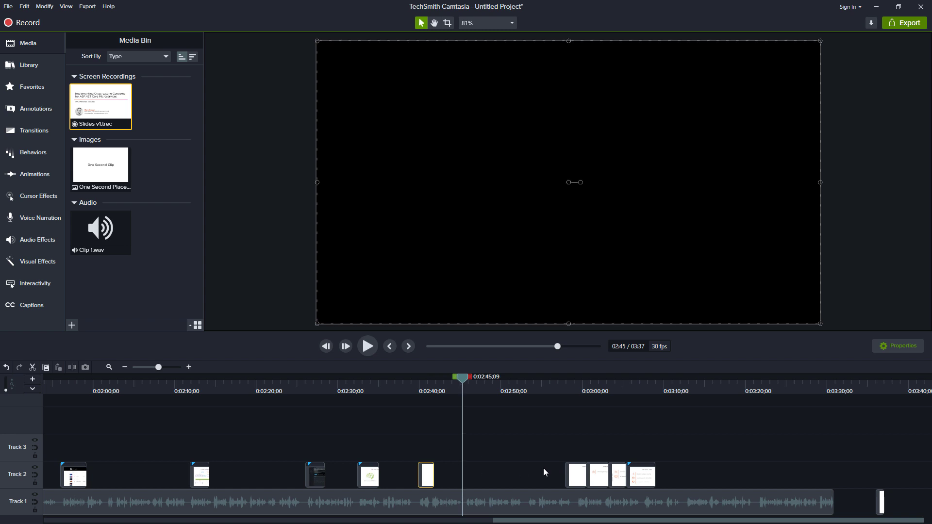
drag(567, 475, 421, 478)
click(424, 379)
key(space)
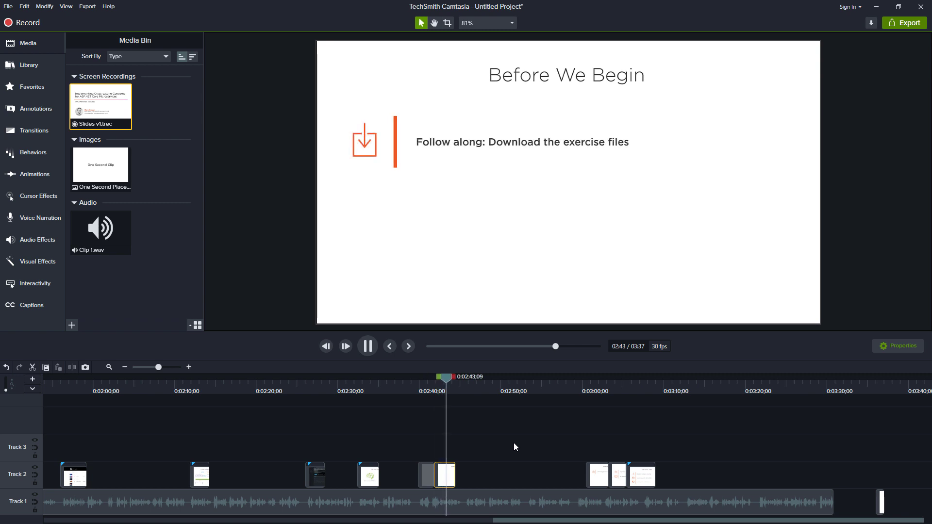
Listen for the end of the unwanted narration and split Clip 1 on Track 1 at 0:02:53;06
click(462, 387)
key(space)
key(space)
drag(473, 379, 526, 386)
key(space)
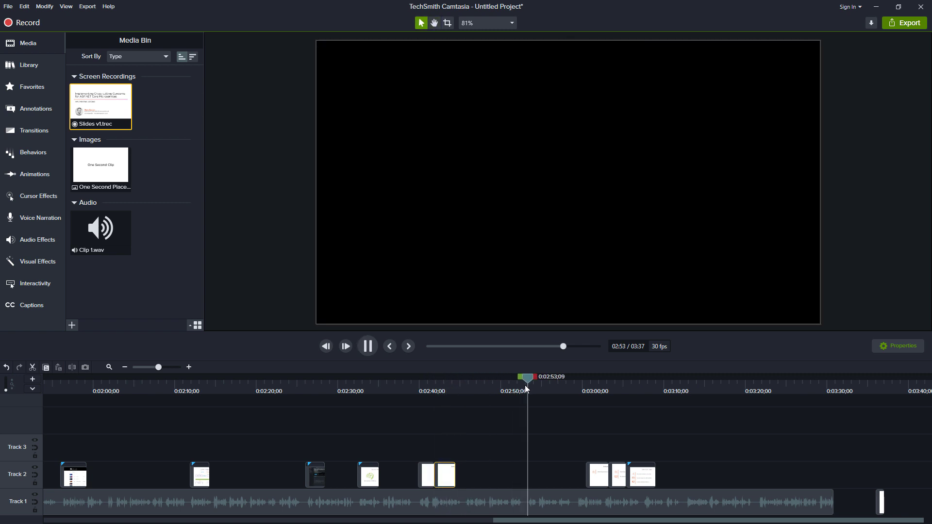
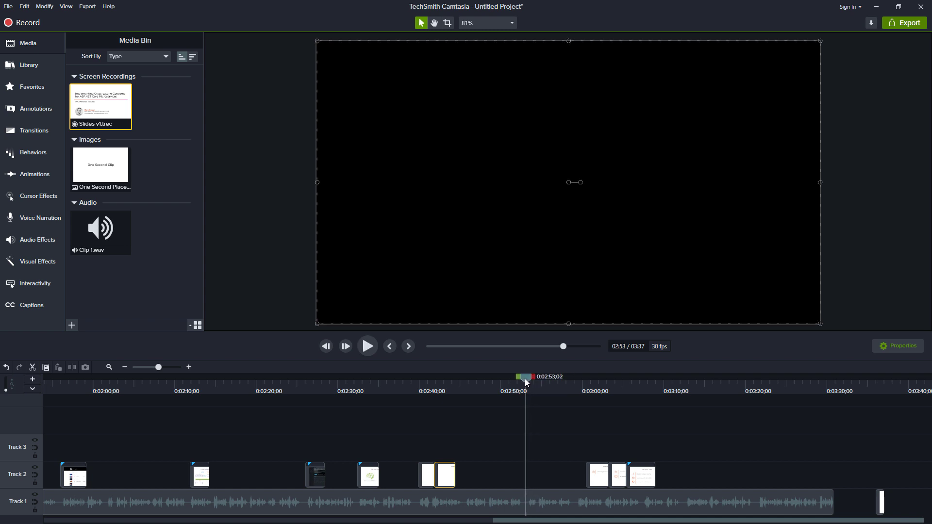
drag(527, 384, 530, 428)
click(538, 508)
key(s)
Split the narration at 0:02:45;19, delete the piece up to 0:02:53;06, and move the remaining narration back to close the gap
click(465, 386)
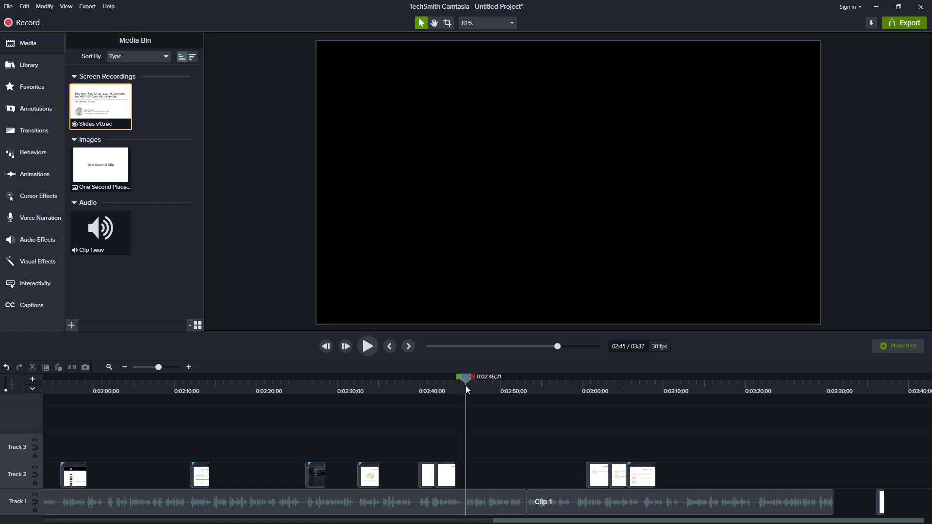
click(465, 385)
click(491, 494)
key(s)
click(511, 498)
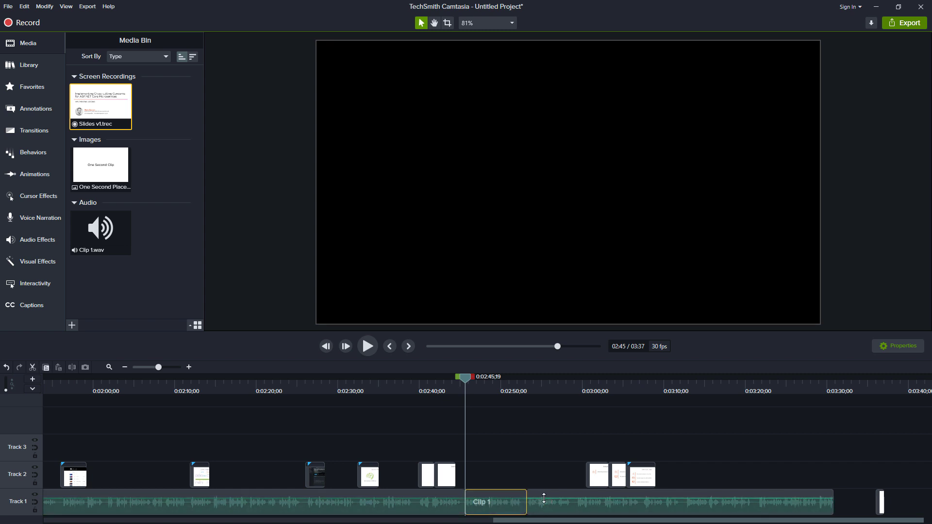
key(Delete)
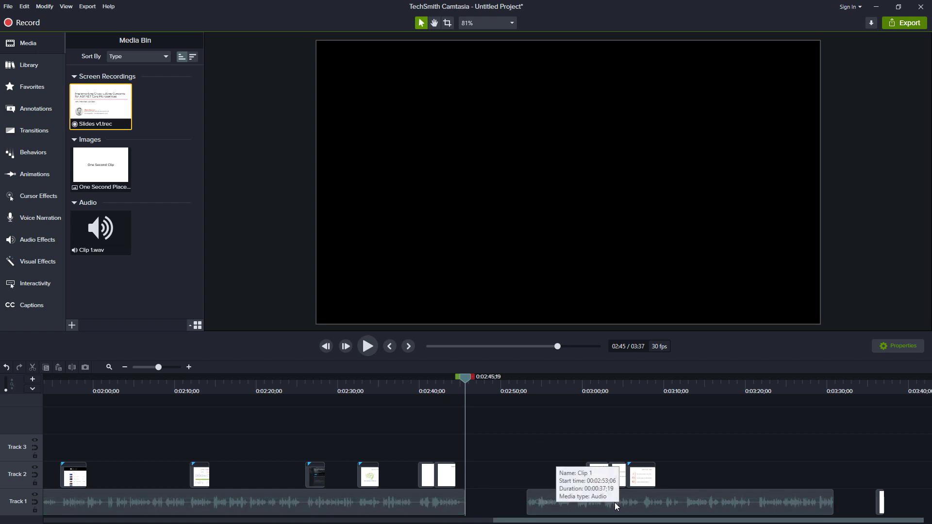
drag(623, 513, 561, 513)
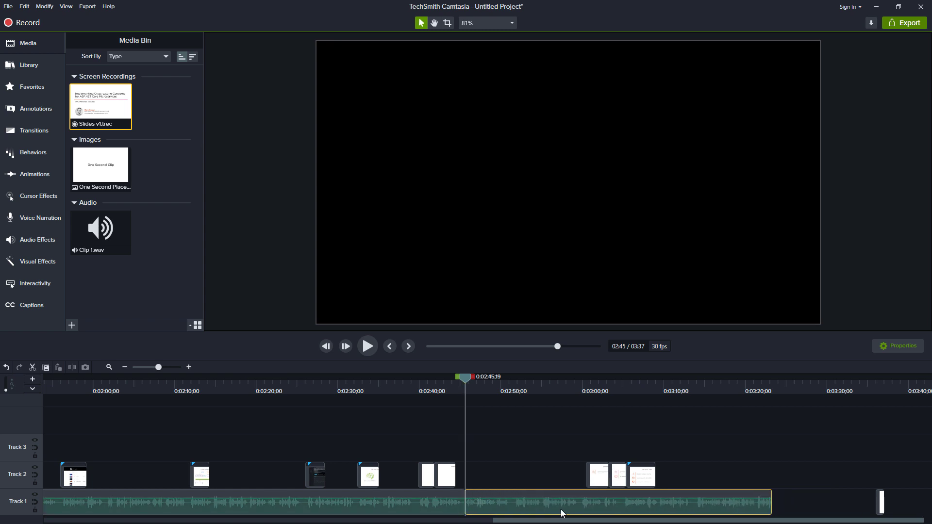
Play the narration after the cut and try the .NET Core 3.1 SDK segment at about 0:02:46
key(space)
click(472, 379)
drag(472, 380, 465, 379)
click(479, 397)
drag(575, 476, 477, 477)
key(space)
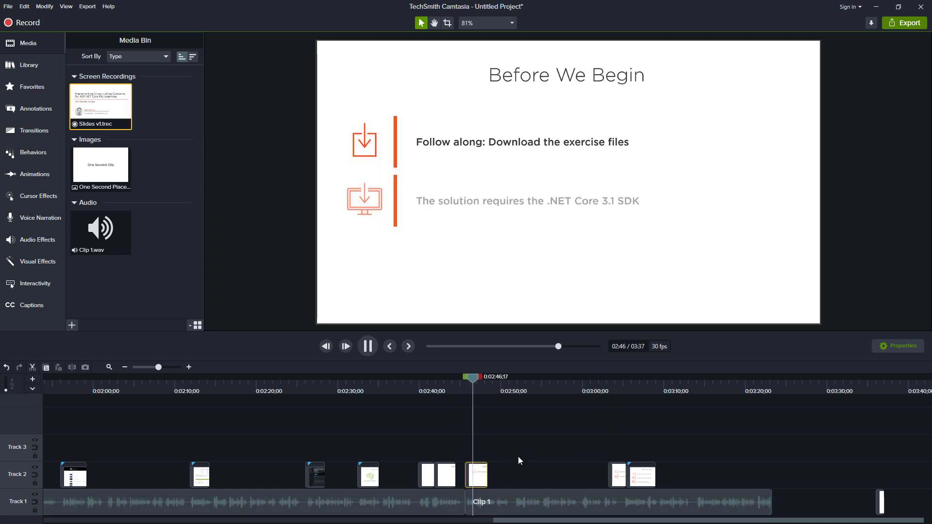
Move the Before We Begin segment that adds the .NET Core 3.1 SDK item to 0:02:51;20 and play it back
key(space)
drag(512, 386, 515, 383)
drag(479, 479, 529, 478)
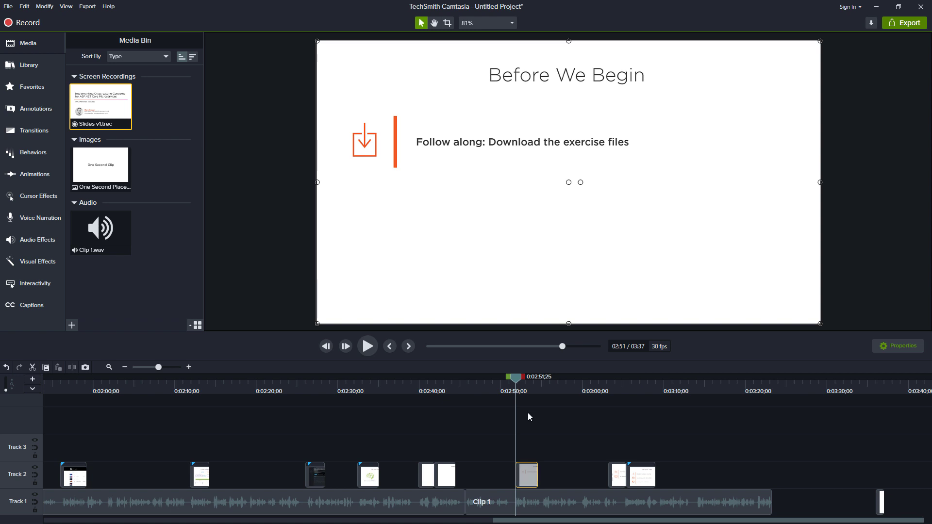
drag(518, 381, 517, 381)
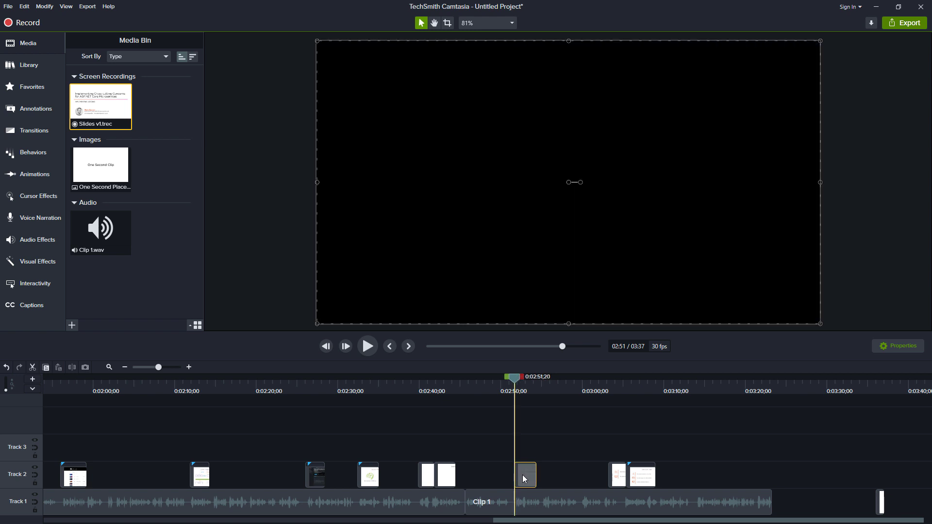
key(space)
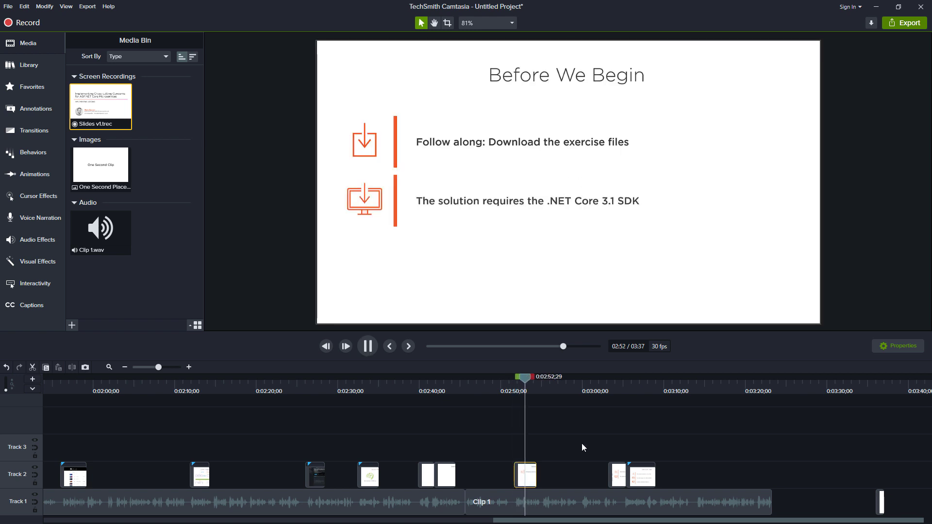
Find the next narration cue, move the last two slide segments together to start at about 0:03:05, and play them
click(581, 388)
drag(584, 379, 622, 382)
drag(613, 468, 654, 479)
key(space)
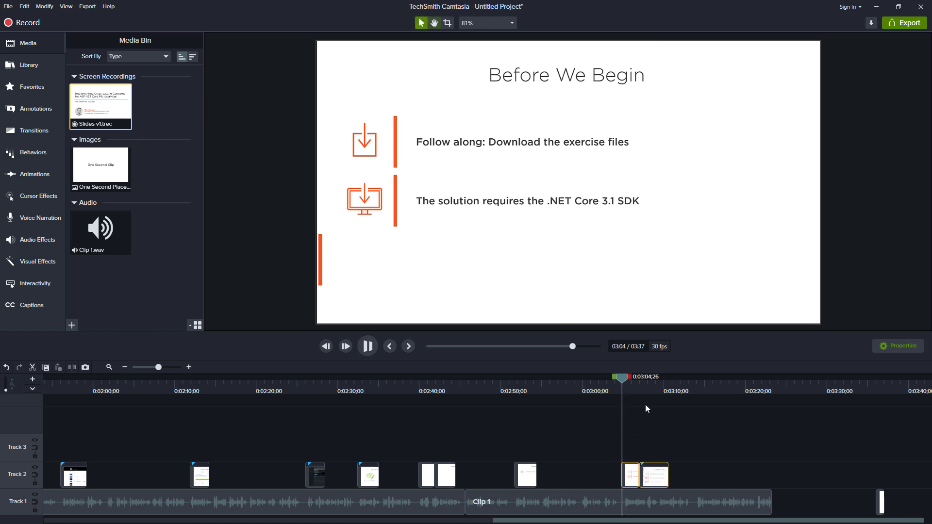
Place the final segment, leading into Let's Get Started, at the narration cue at 0:03:14;02 and play it back
click(670, 431)
click(675, 388)
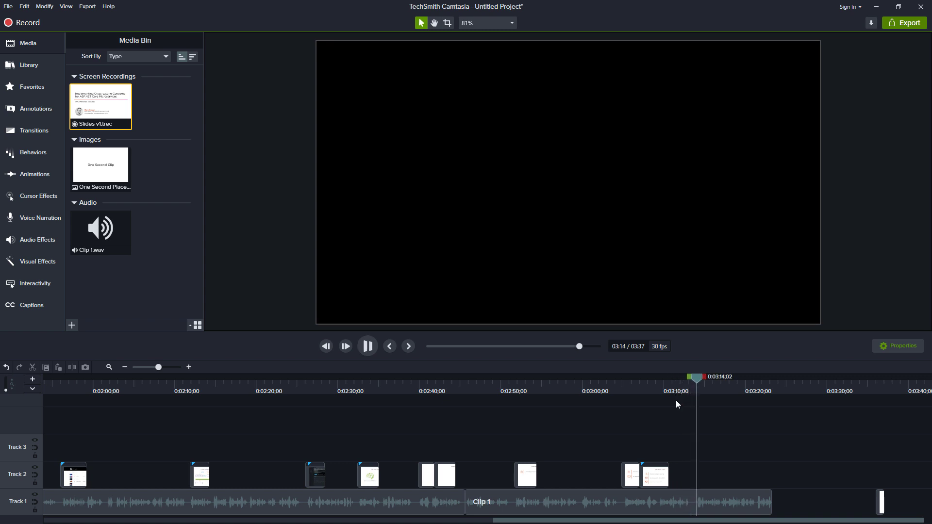
drag(656, 474, 710, 475)
key(space)
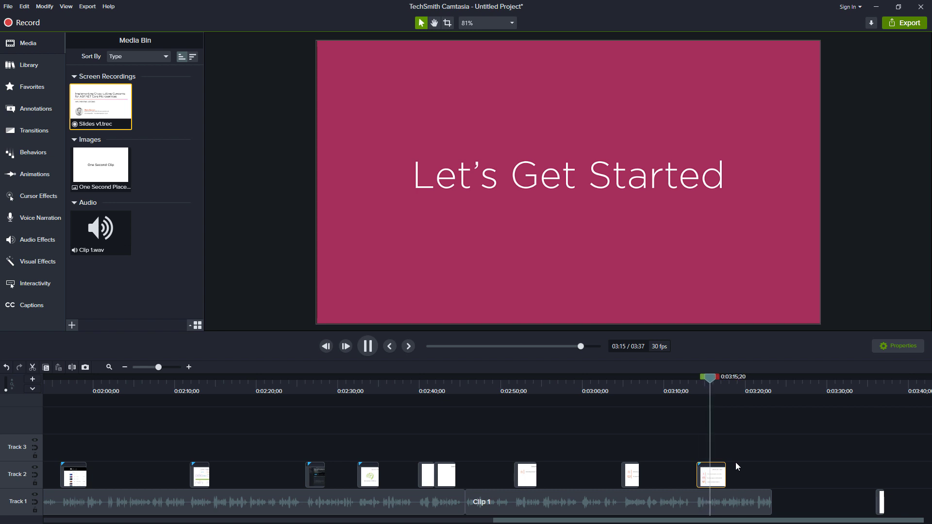
Move the trailing one-second placeholder on Track 1 back to the end of the narration clip
click(765, 474)
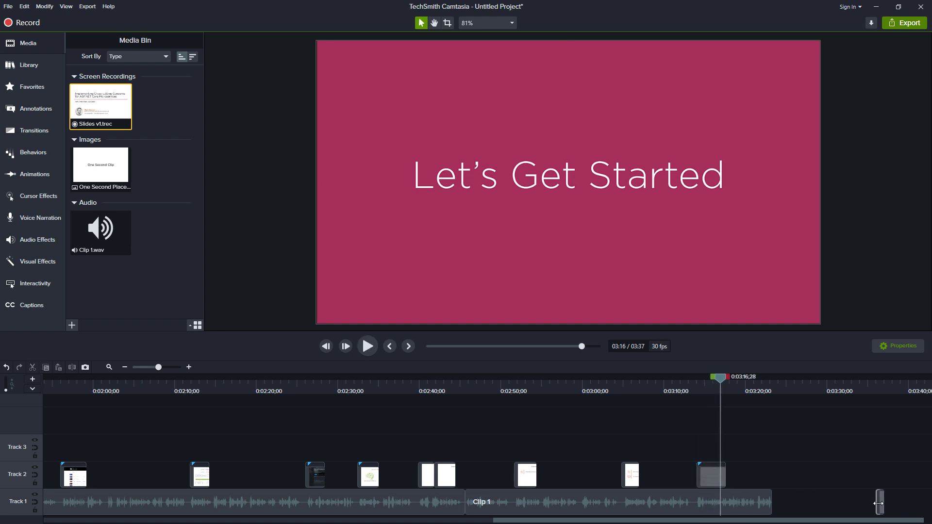
scroll(883, 500, up, 2)
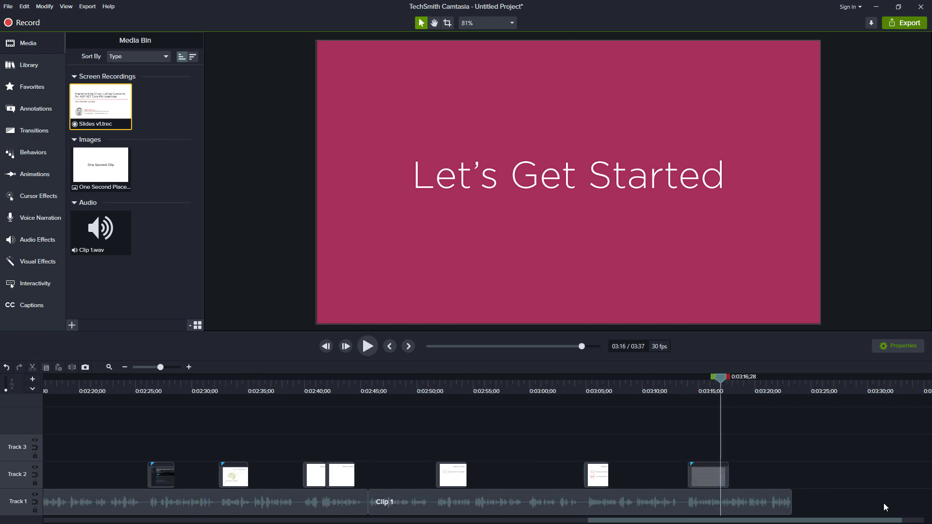
scroll(877, 500, right, 2)
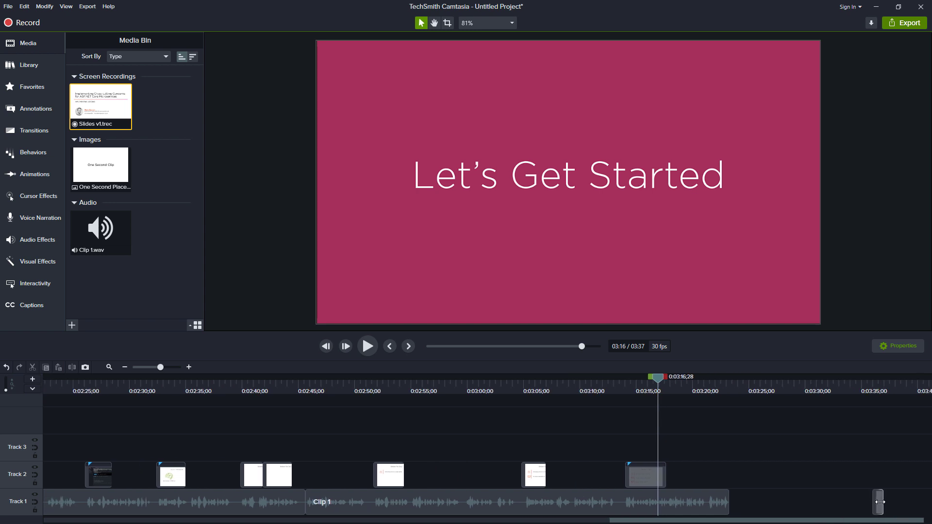
drag(880, 505, 734, 504)
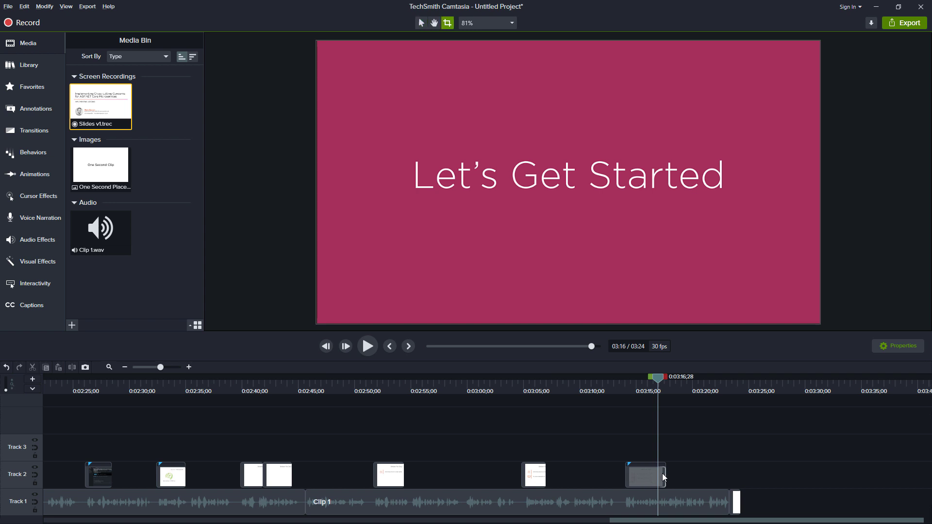
Extend the final frame of the Let's Get Started segment to the end of the one-second placeholder and check it at 0:03:17;16
drag(663, 474, 740, 485)
click(692, 480)
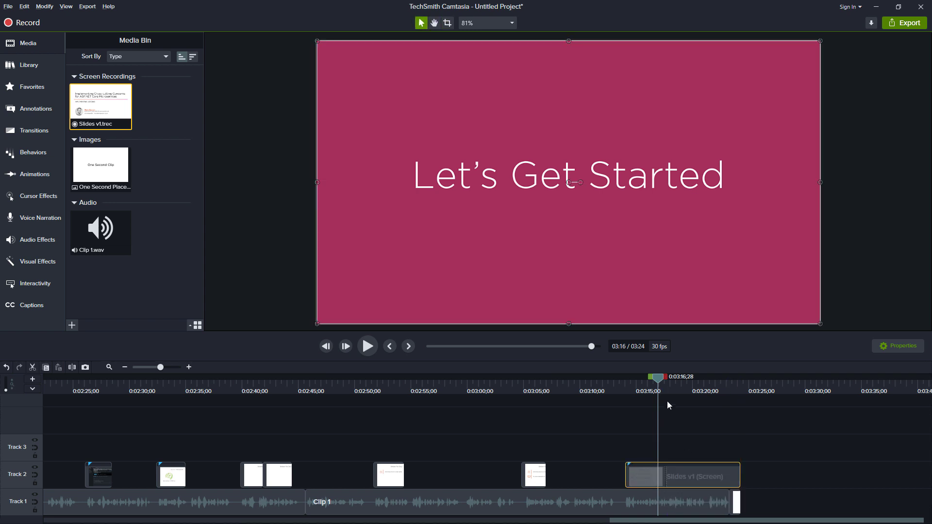
mouse_move(658, 385)
mouse_down()
mouse_move(729, 388)
mouse_move(664, 389)
mouse_up()
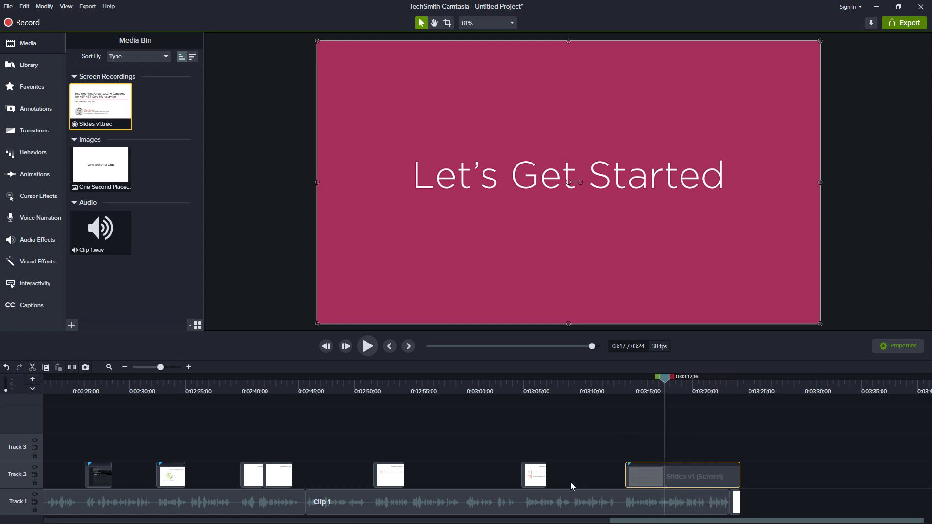
Extend the last frames of the five slide segments from about 0:02:26 to 0:03:14 so each one meets the next segment
key(ctrl+v)
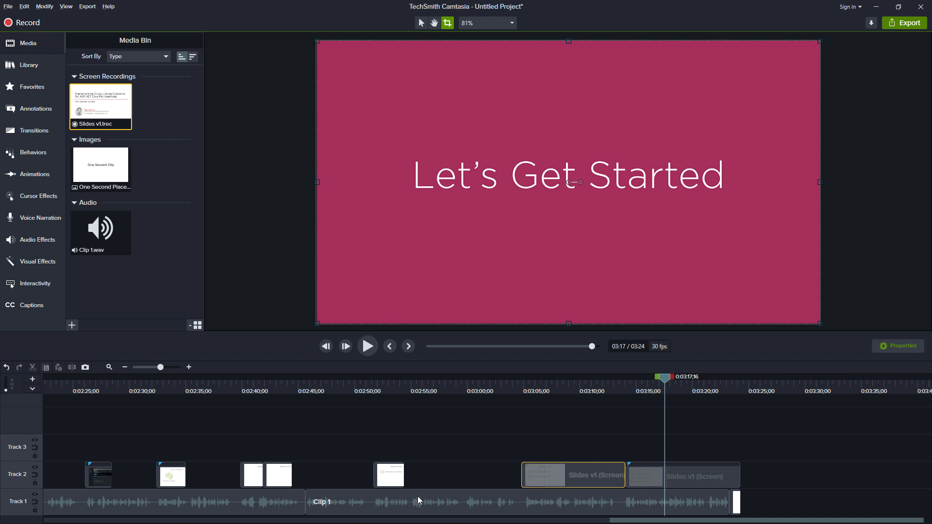
drag(404, 474, 521, 474)
drag(293, 475, 373, 475)
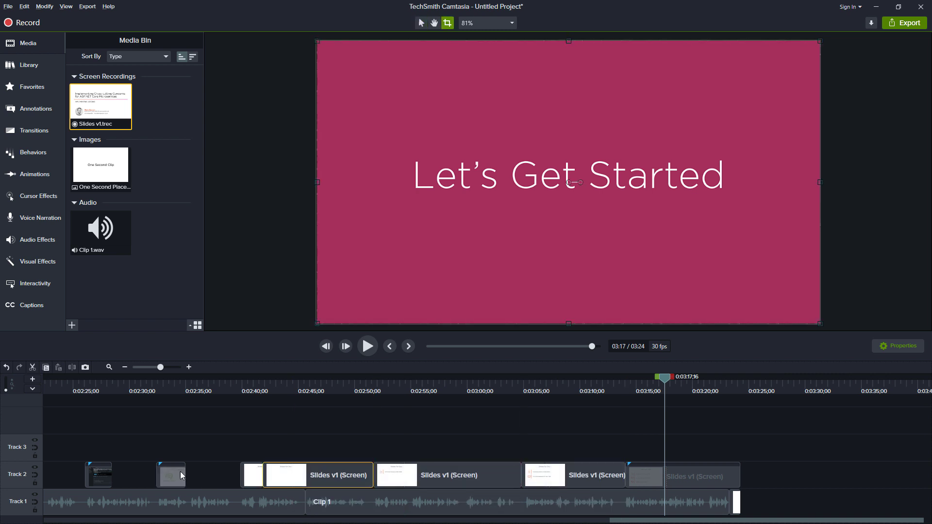
drag(185, 472, 240, 472)
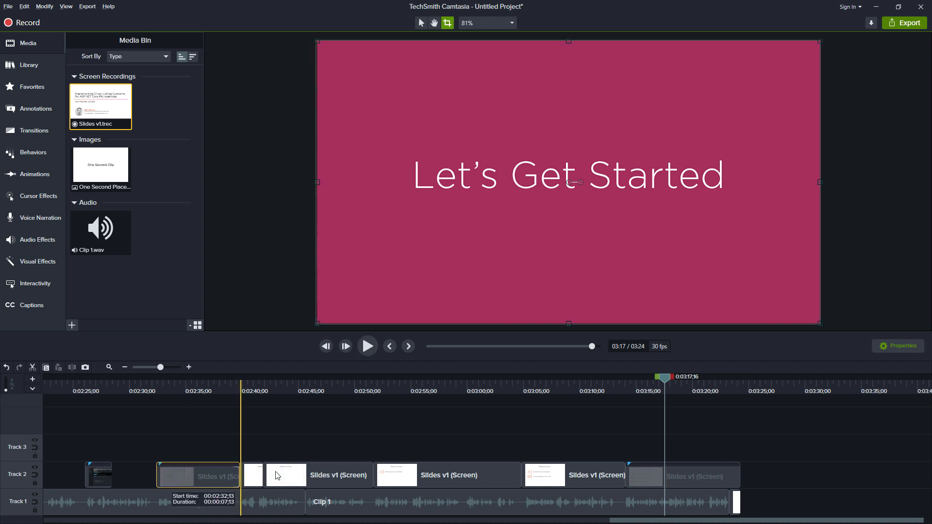
drag(112, 474, 227, 472)
Extend the last frames of the three slide segments from about 0:01:33 to 0:02:26 to close their gaps
drag(613, 520, 433, 522)
key(alt)
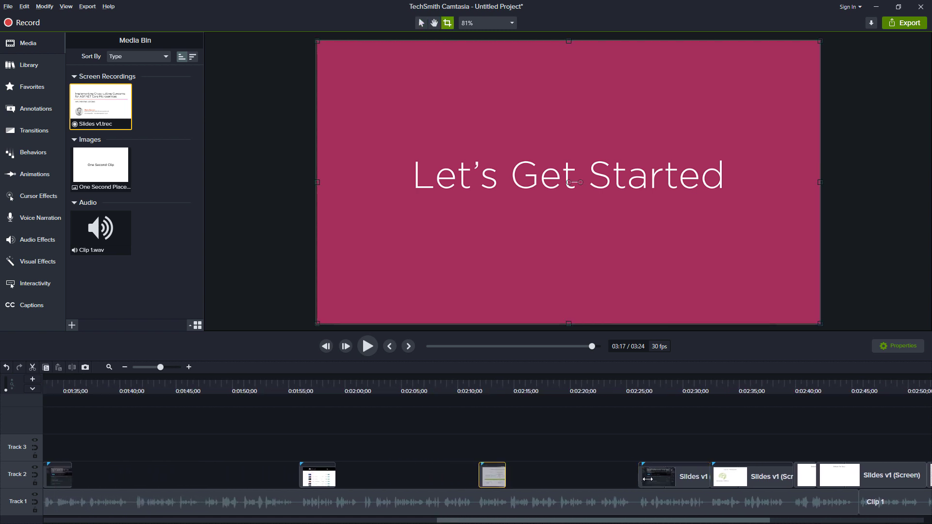
drag(508, 474, 637, 473)
click(332, 474)
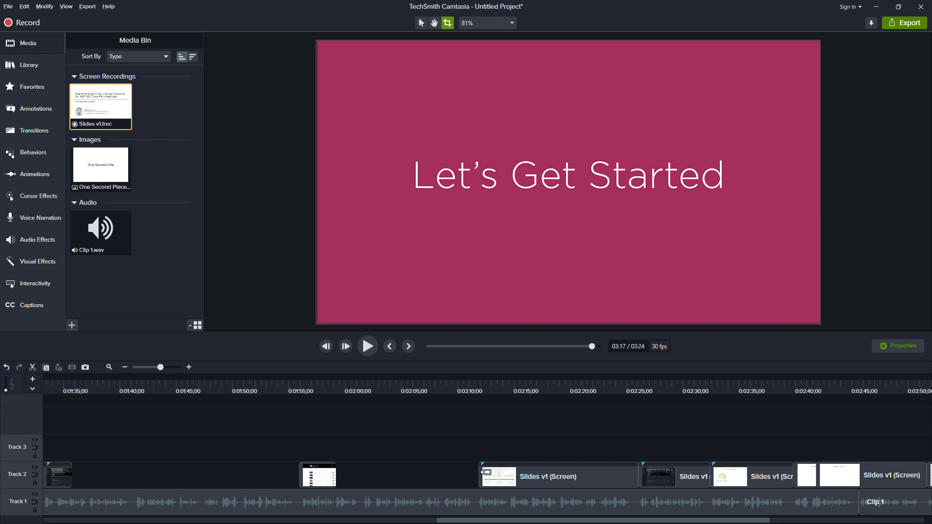
drag(335, 473, 478, 474)
click(68, 479)
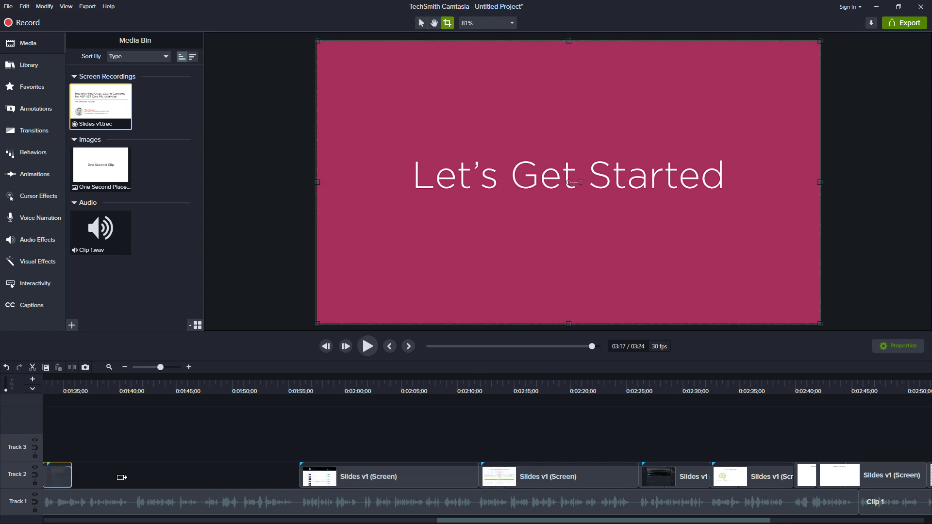
drag(71, 476, 299, 476)
Extend the last frames of the three slide segments from about 0:01:04 to 0:01:33 up to the following segments
drag(450, 522, 247, 521)
drag(462, 472, 623, 477)
drag(376, 478, 435, 478)
drag(281, 474, 353, 476)
Extend the last frames of the four slide segments from about 0:00:45 to 0:01:04 up to the following segments
click(216, 476)
drag(226, 478, 197, 476)
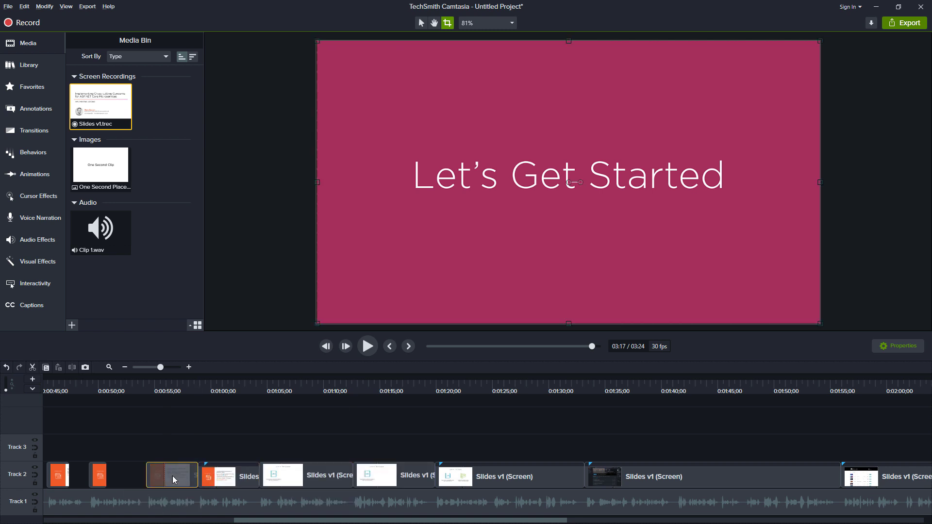
click(102, 478)
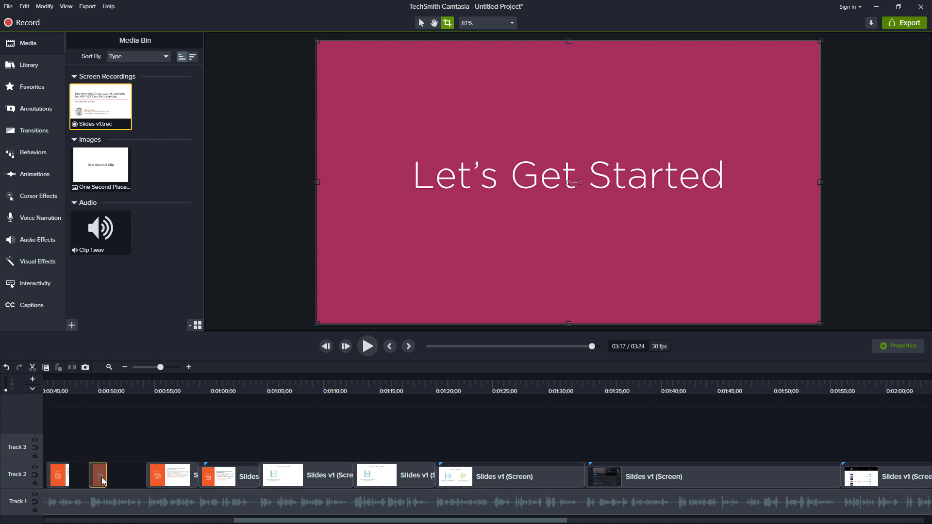
drag(105, 474, 146, 476)
drag(68, 479, 88, 479)
Extend the last frames of the first four slide segments, from the timeline's start to about 0:00:45, so Track 2 has no gaps
click(198, 522)
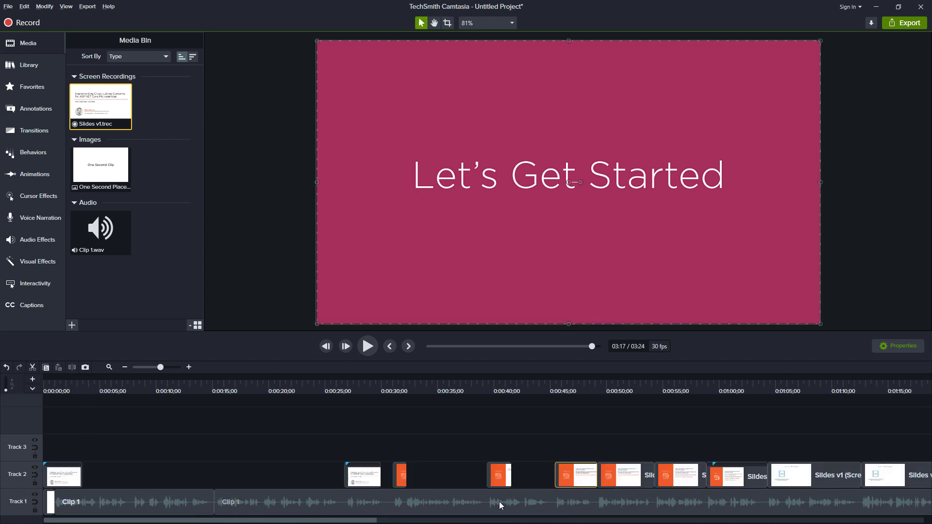
key(alt)
drag(570, 480, 554, 479)
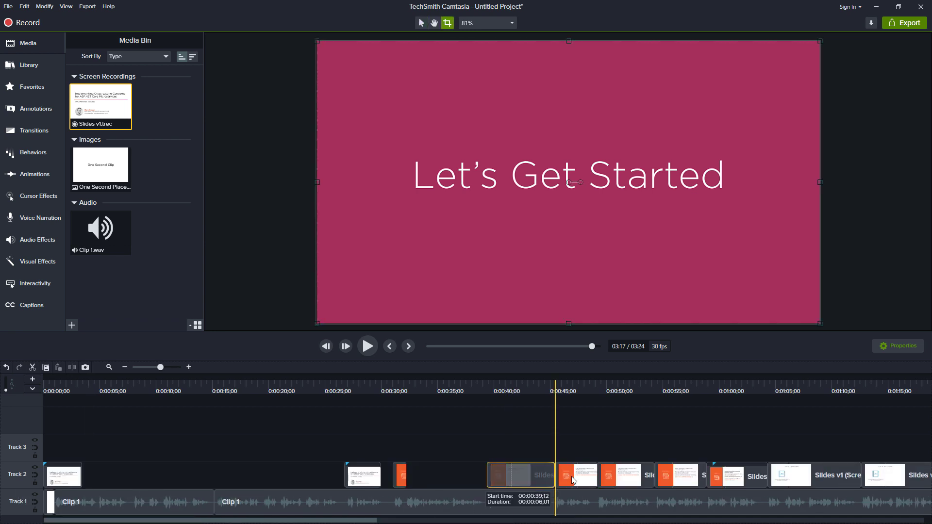
click(408, 472)
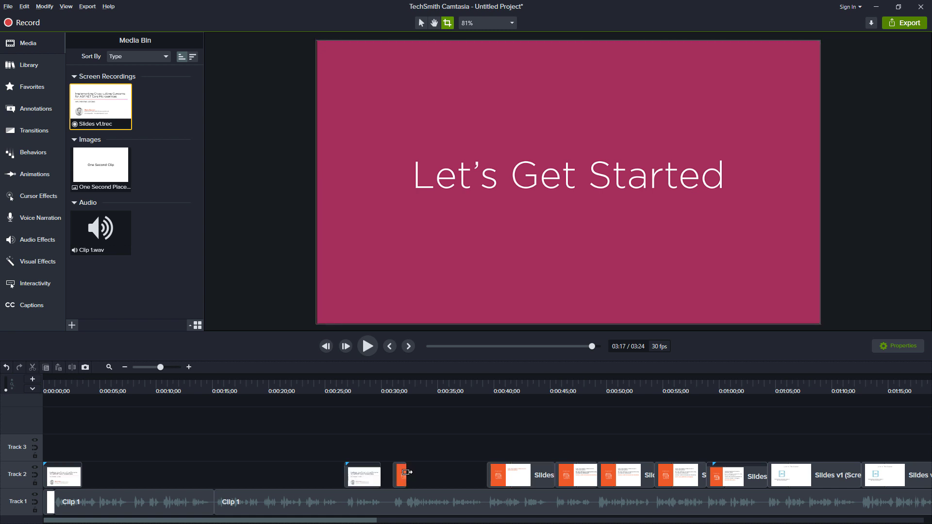
drag(443, 476, 487, 476)
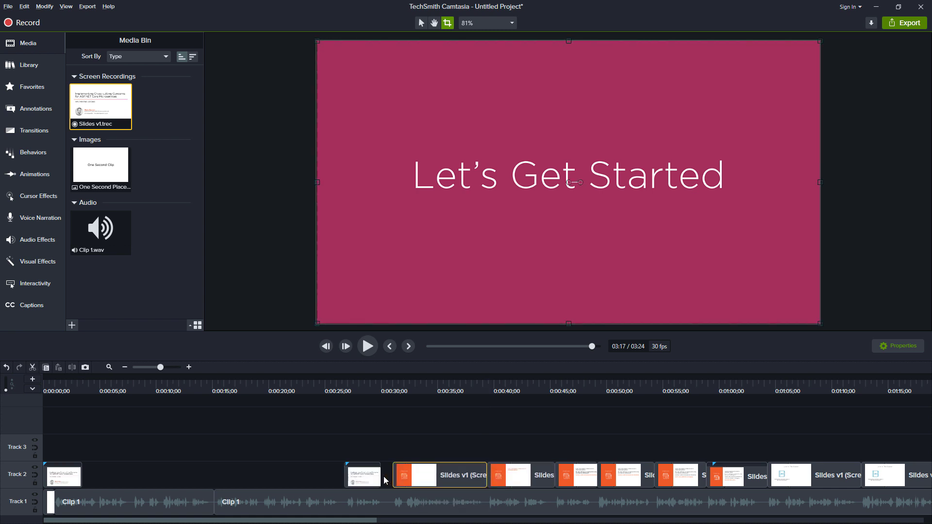
drag(382, 477, 392, 476)
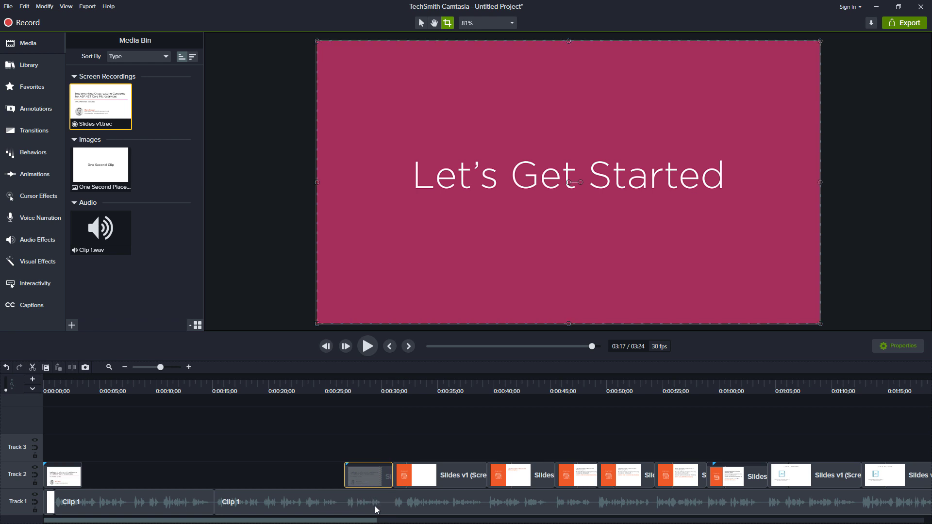
key(alt)
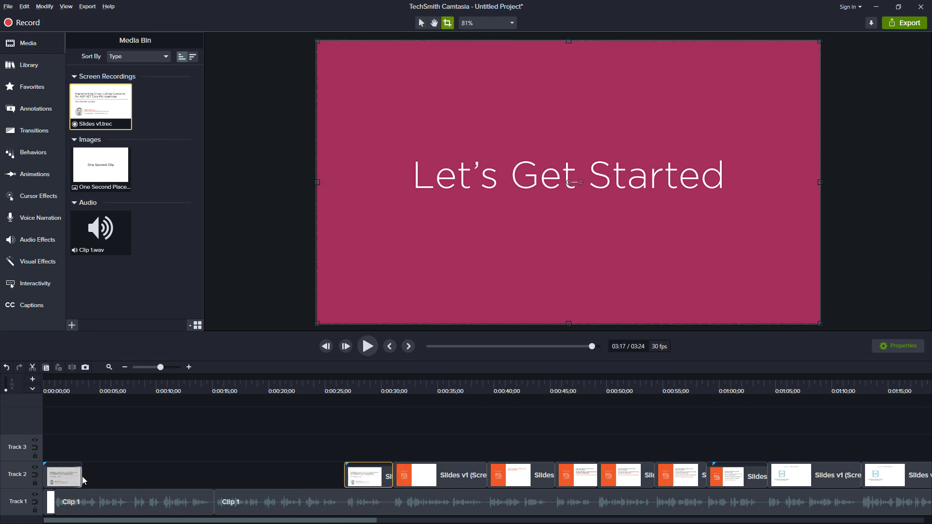
drag(384, 474, 343, 474)
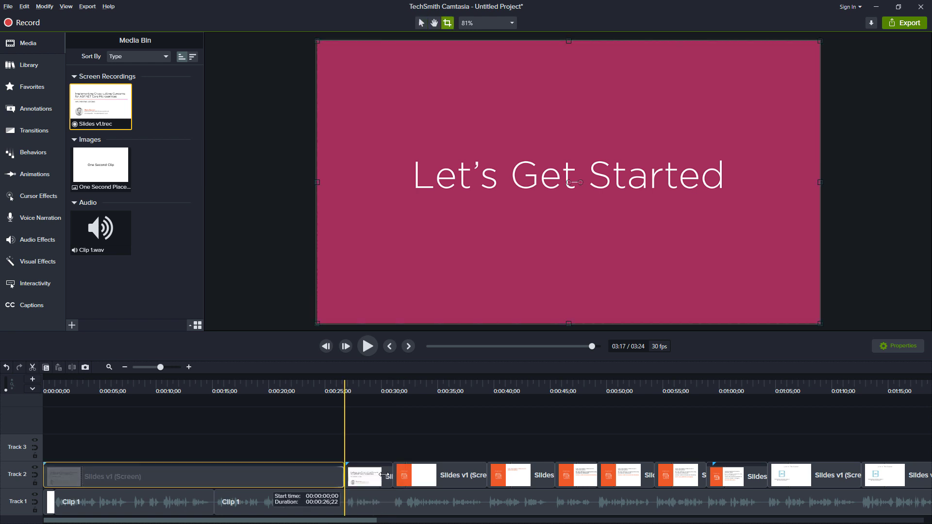
Play the Before We Begin narration up to the .NET Core 3.1 SDK item at 0:02:53;13 and open the Pluralsight library
drag(279, 519, 687, 521)
scroll(679, 508, down, 5)
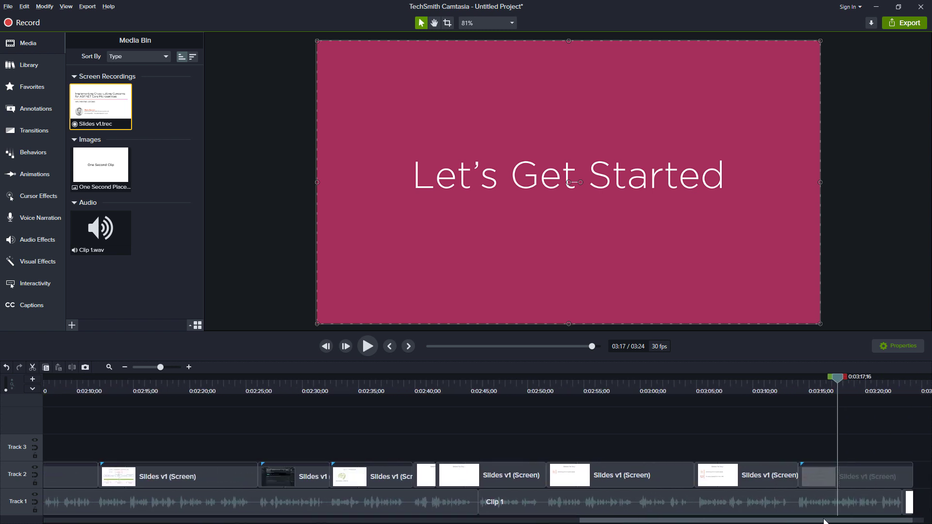
click(404, 393)
key(space)
click(481, 391)
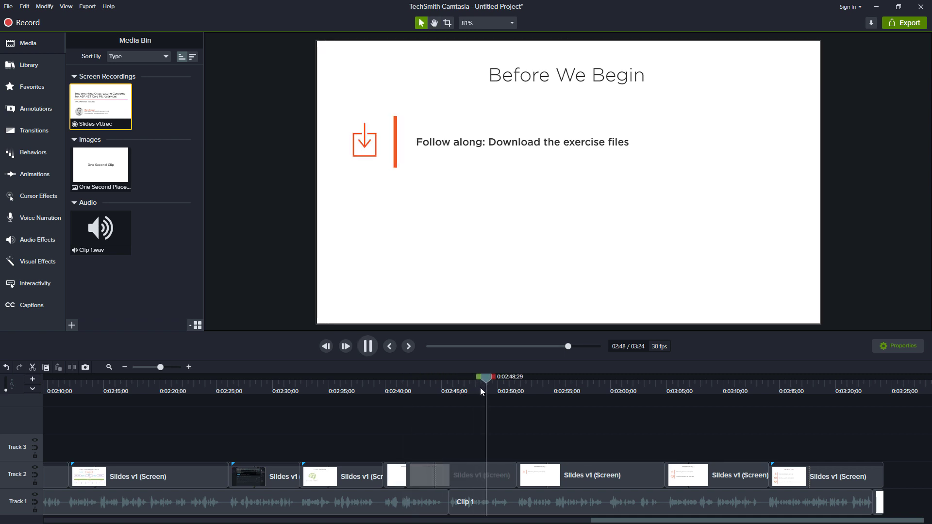
click(519, 389)
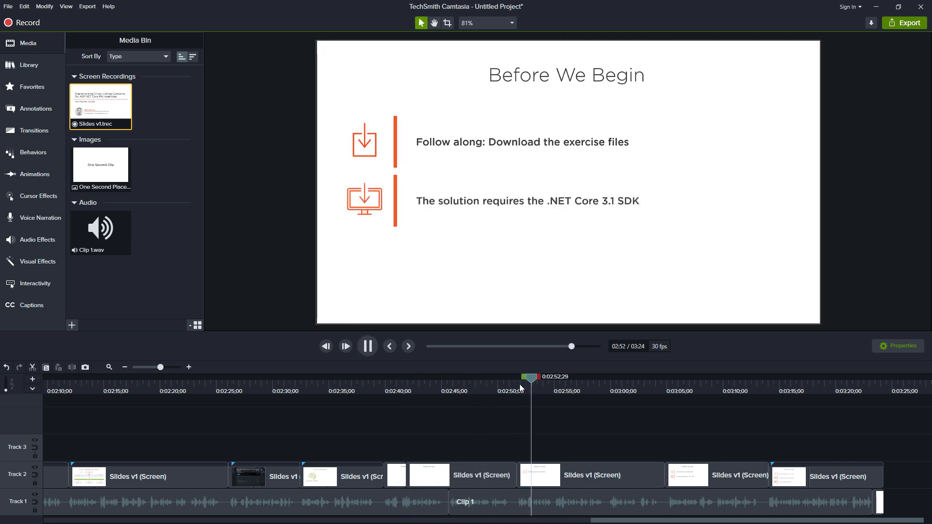
key(space)
key(space)
key(space)
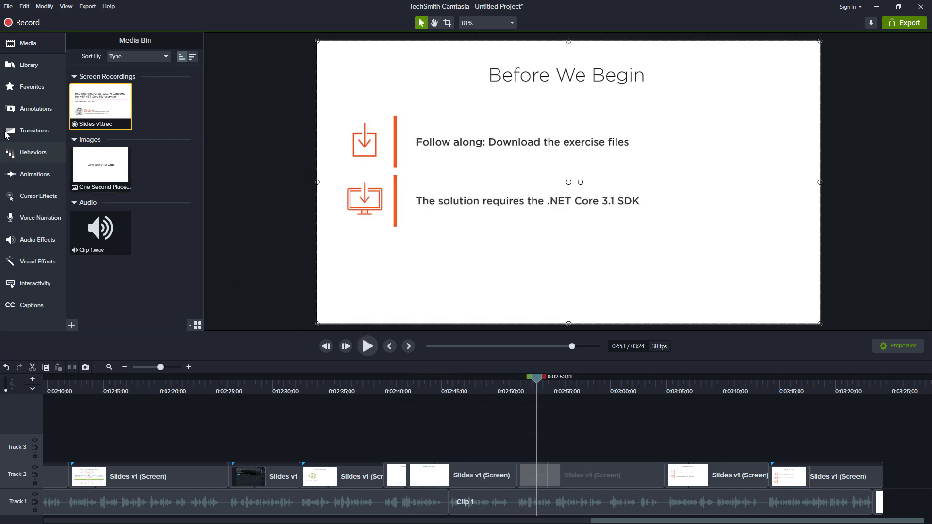
click(22, 66)
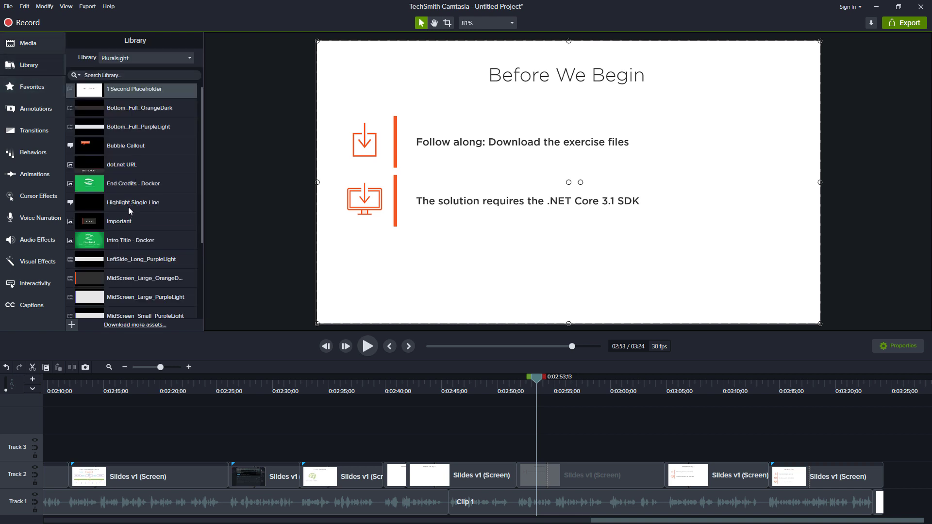
drag(129, 164, 538, 465)
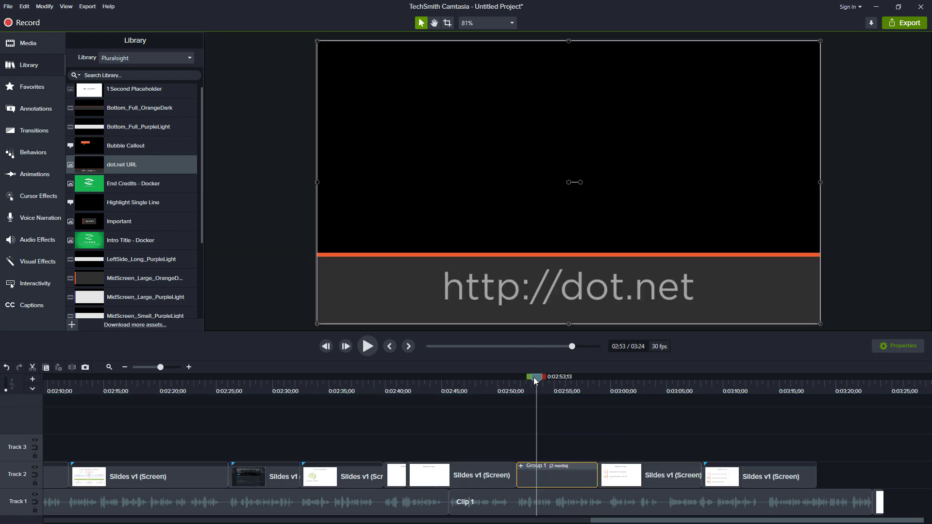
click(525, 387)
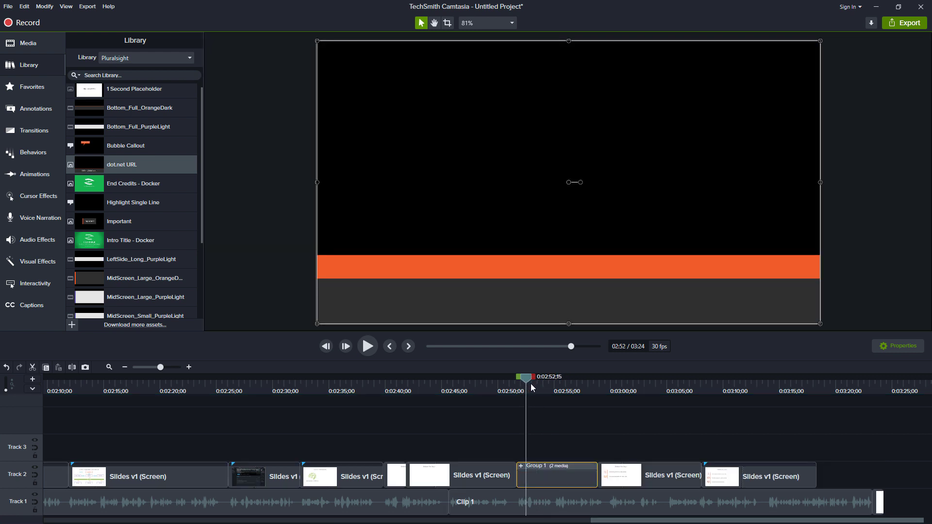
key(ctrl+z)
Add the dot.net URL library asset on Track 3 above the .NET Core 3.1 SDK segment and play it at about 0:02:57
drag(124, 166, 528, 458)
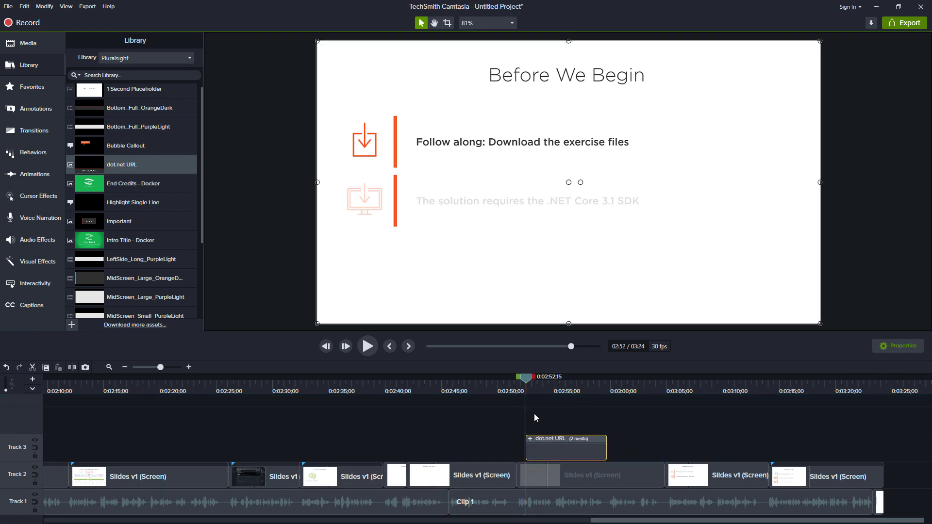
key(space)
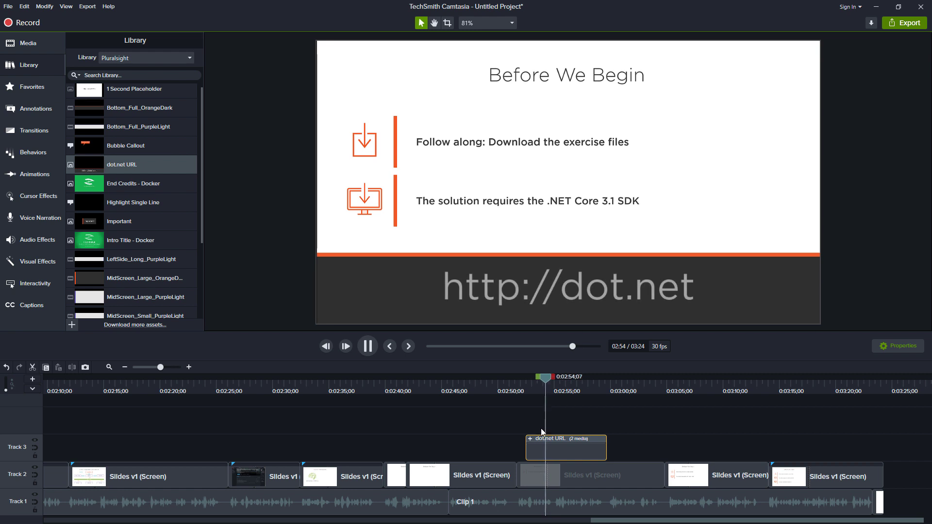
drag(578, 446, 586, 441)
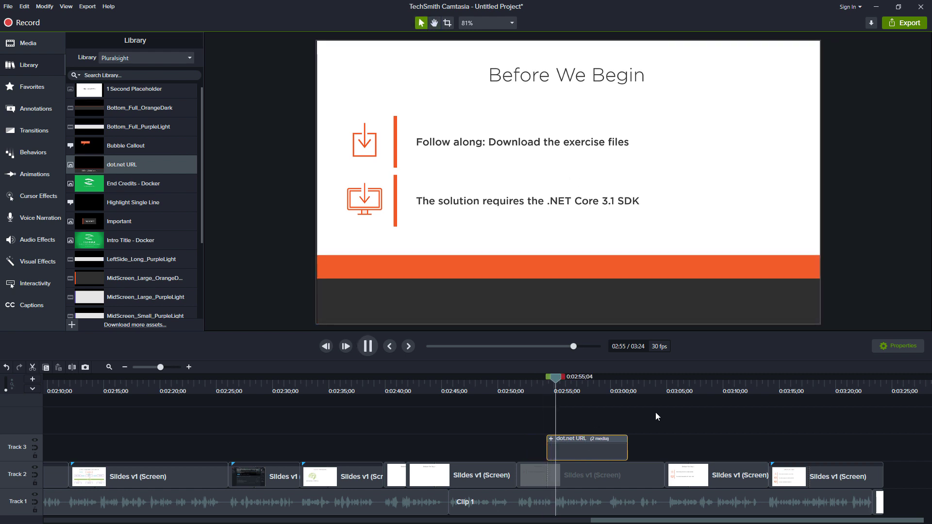
drag(585, 449, 617, 450)
key(space)
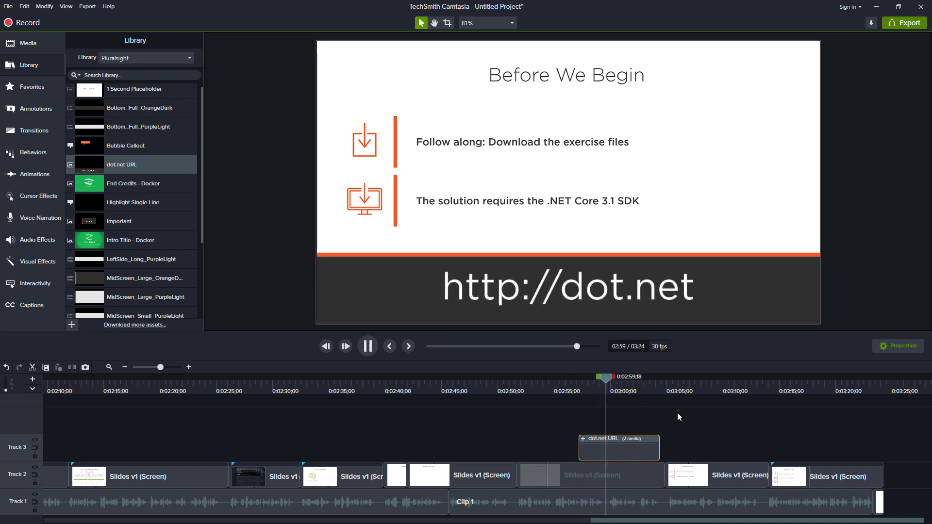
Try the dot.net URL callout at about 0:02:59 against the narration, and move it back to start at about 0:02:57
click(627, 451)
drag(626, 452, 643, 448)
key(space)
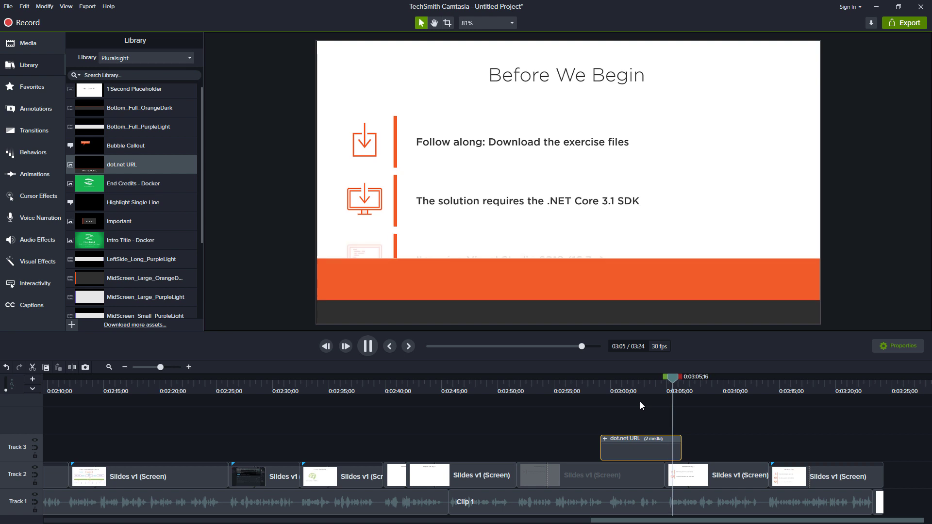
key(space)
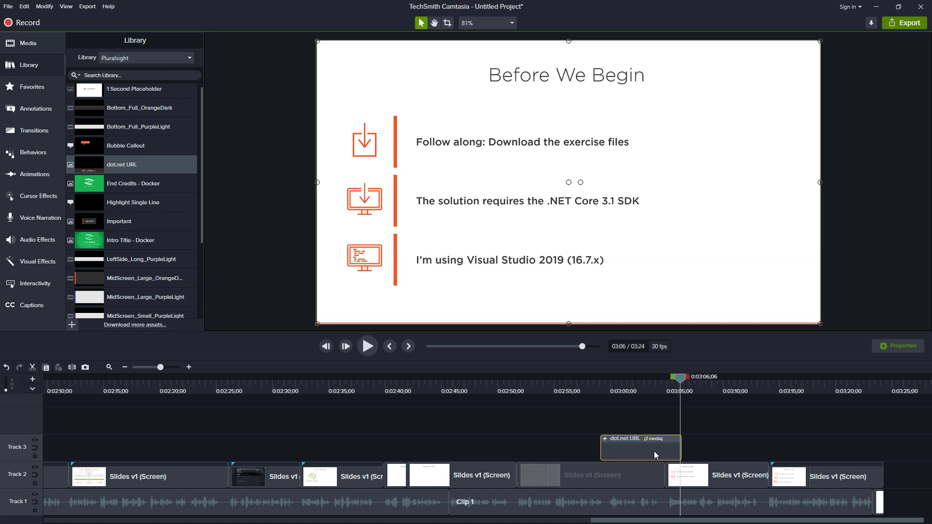
drag(654, 450, 639, 450)
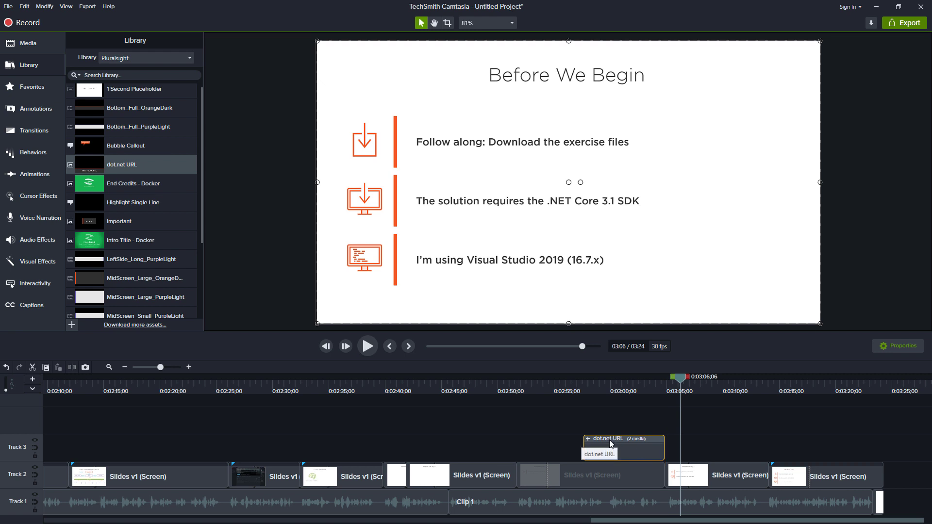
click(624, 390)
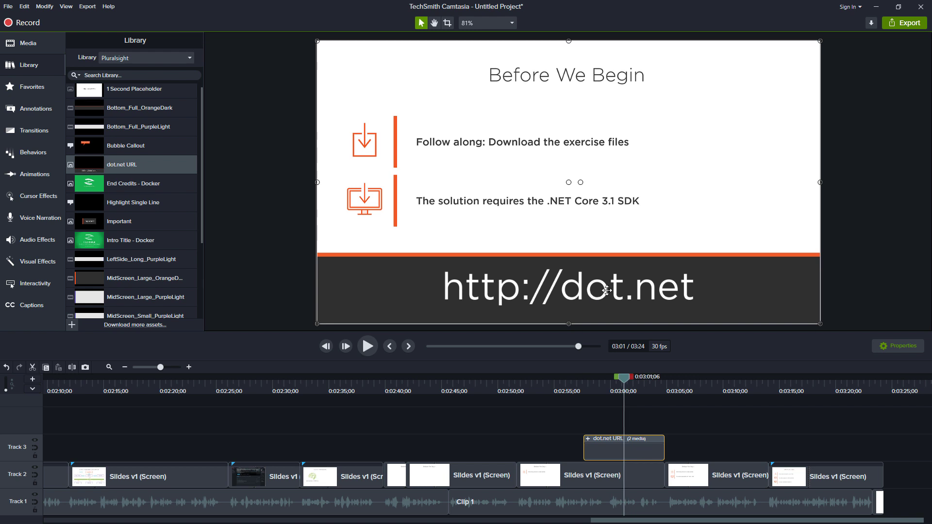
double_click(593, 285)
key(Down)
key(Down)
key(Down)
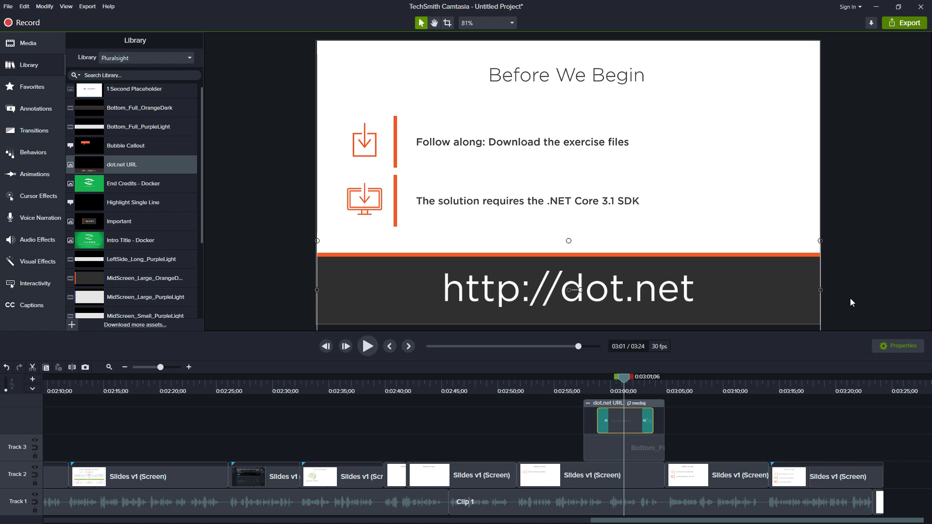
click(849, 298)
key(space)
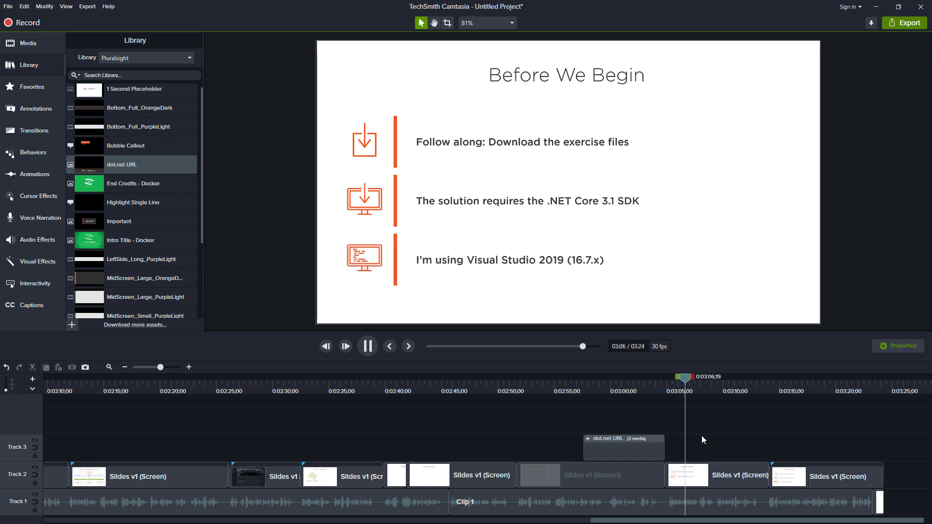
key(space)
Play the opening narration from the timeline's start, skip to about 0:00:25, and check the Overview slides up to about 0:00:48
drag(773, 520, 97, 510)
drag(57, 383, 31, 383)
key(space)
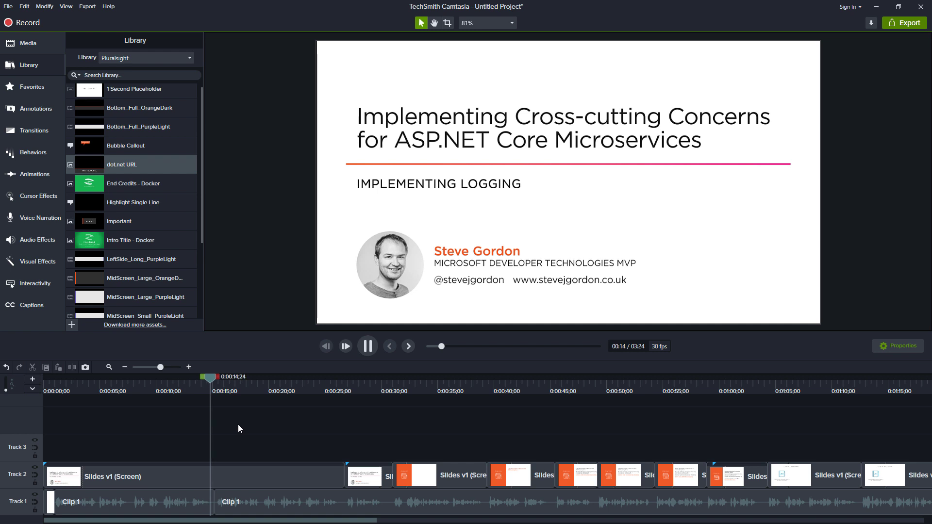
click(338, 389)
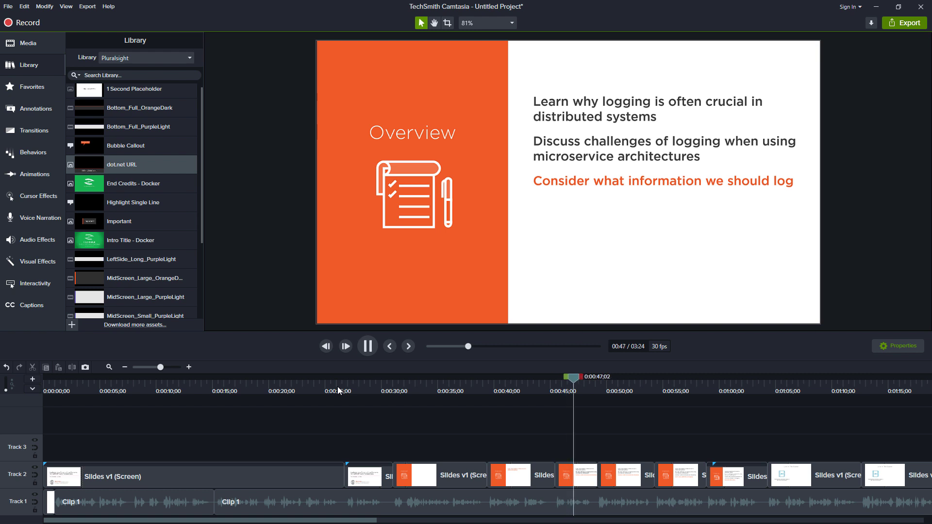
key(space)
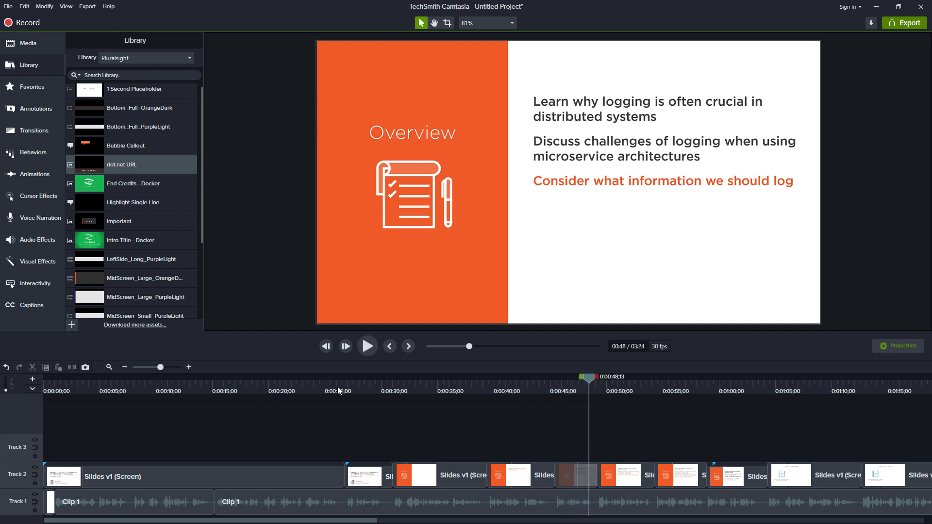
Save the project as Clip 1.tscproj in the M2 Camtasia Clips folder
click(7, 8)
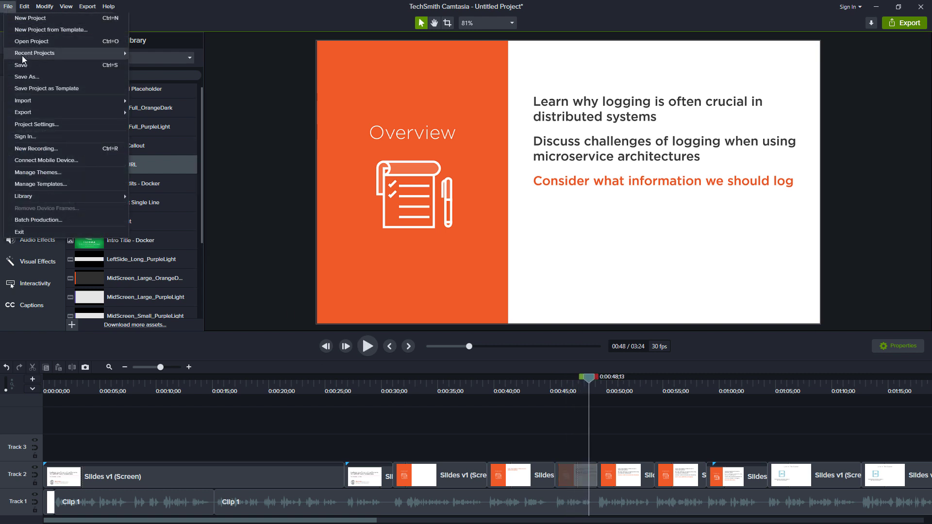
click(22, 66)
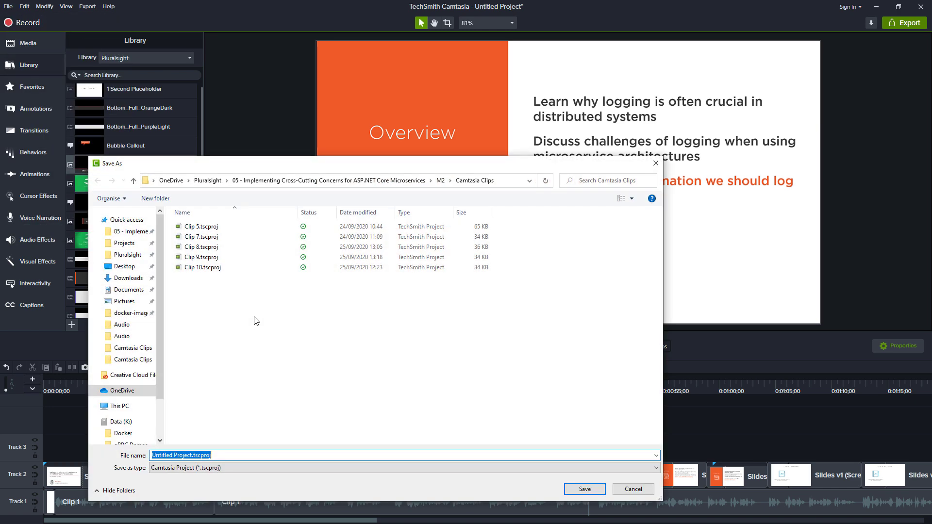
click(212, 227)
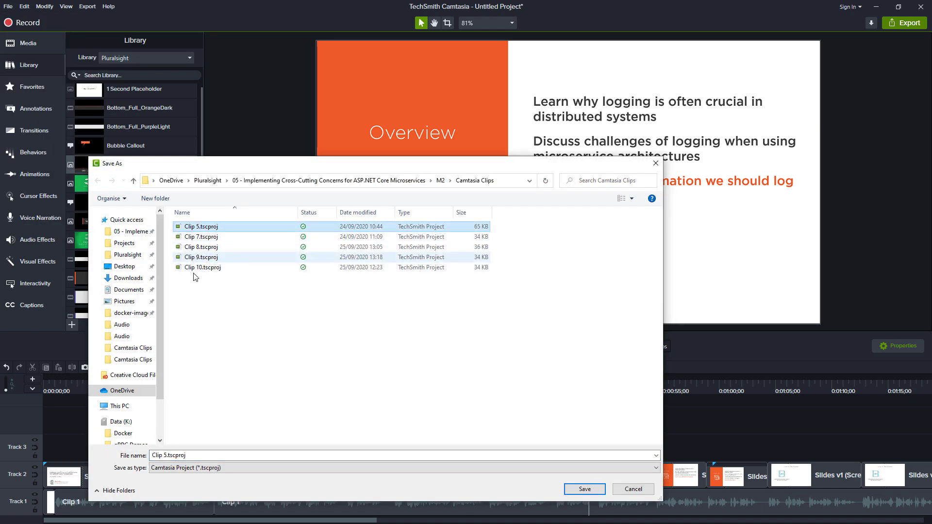
click(187, 457)
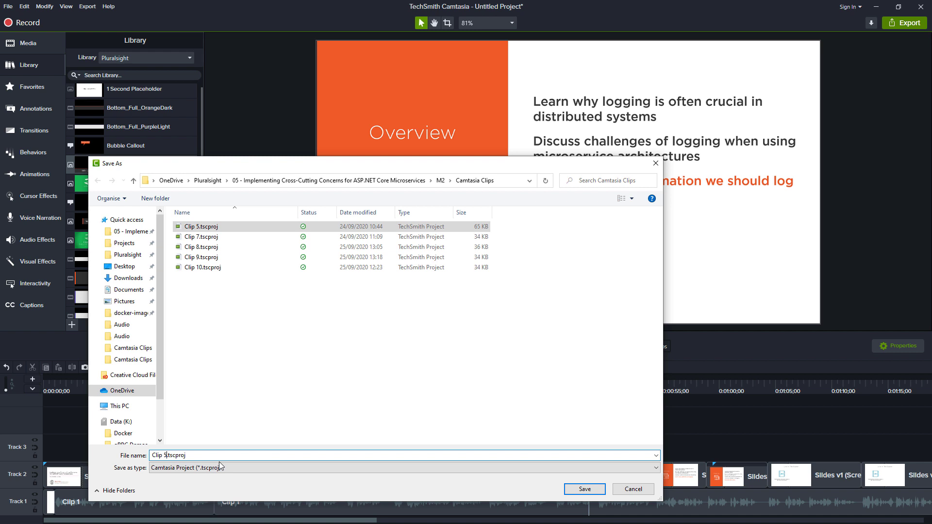
key(BackSpace)
text(1)
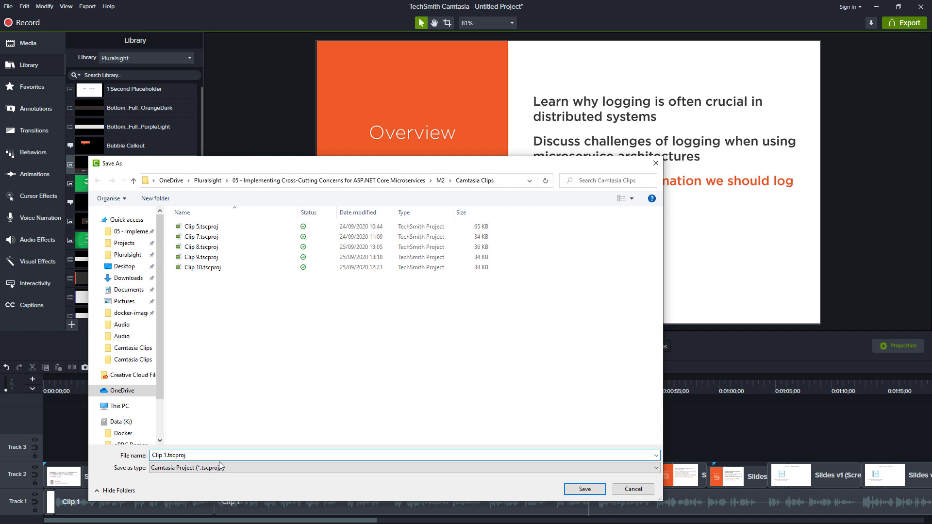
key(Return)
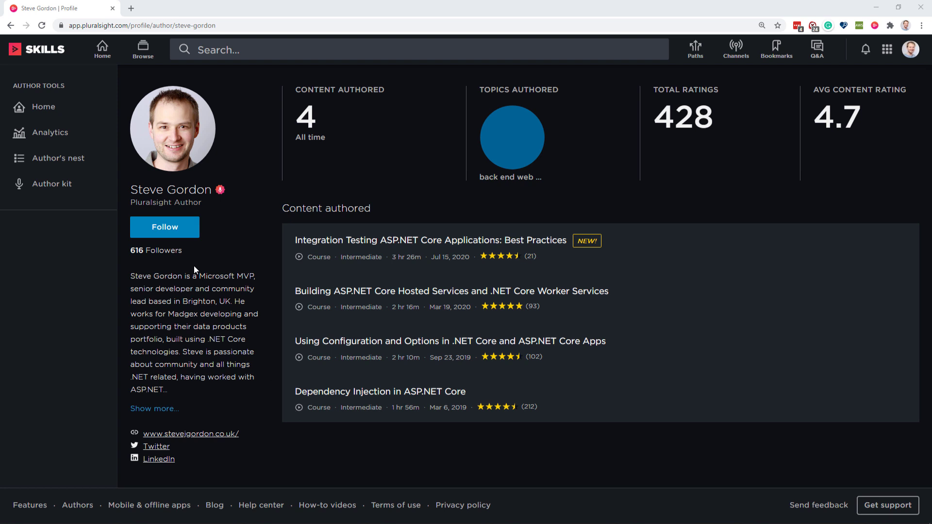
Follow the author on the Pluralsight author profile page in the browser
click(176, 232)
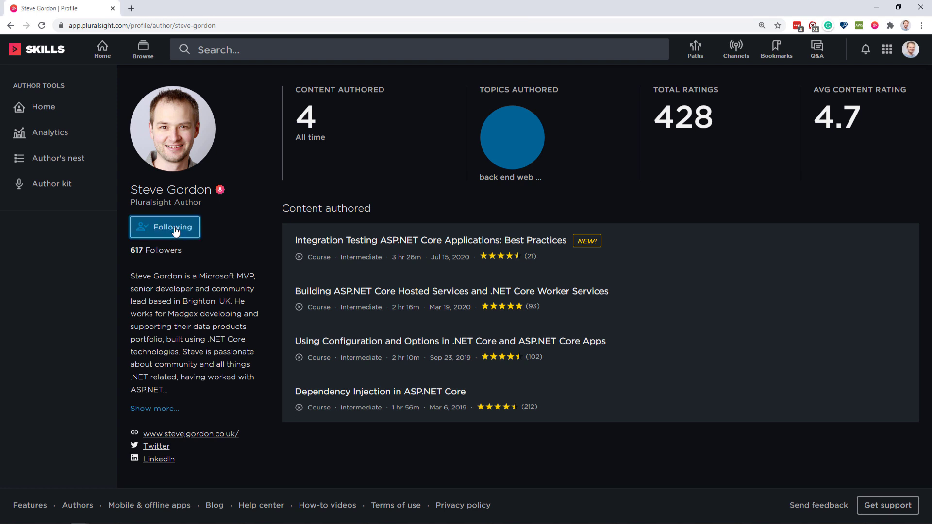